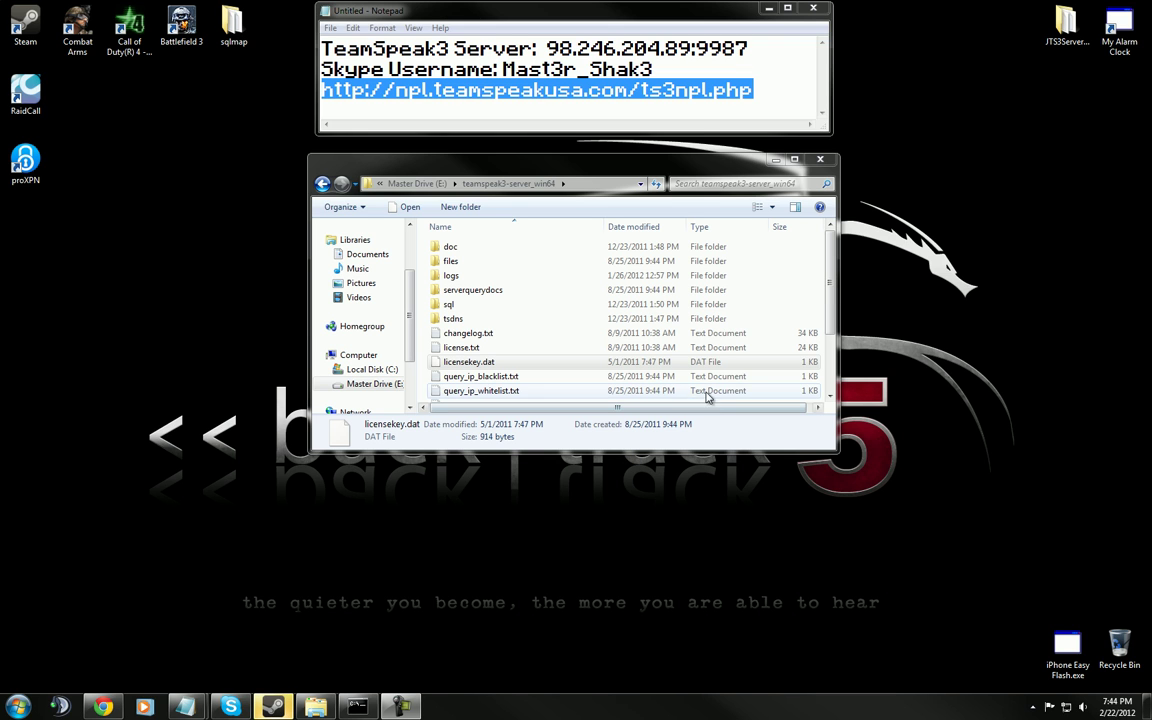
Step: Highlight the TeamSpeak server address, Skype username and license page URL one line at a time in the note
click(712, 470)
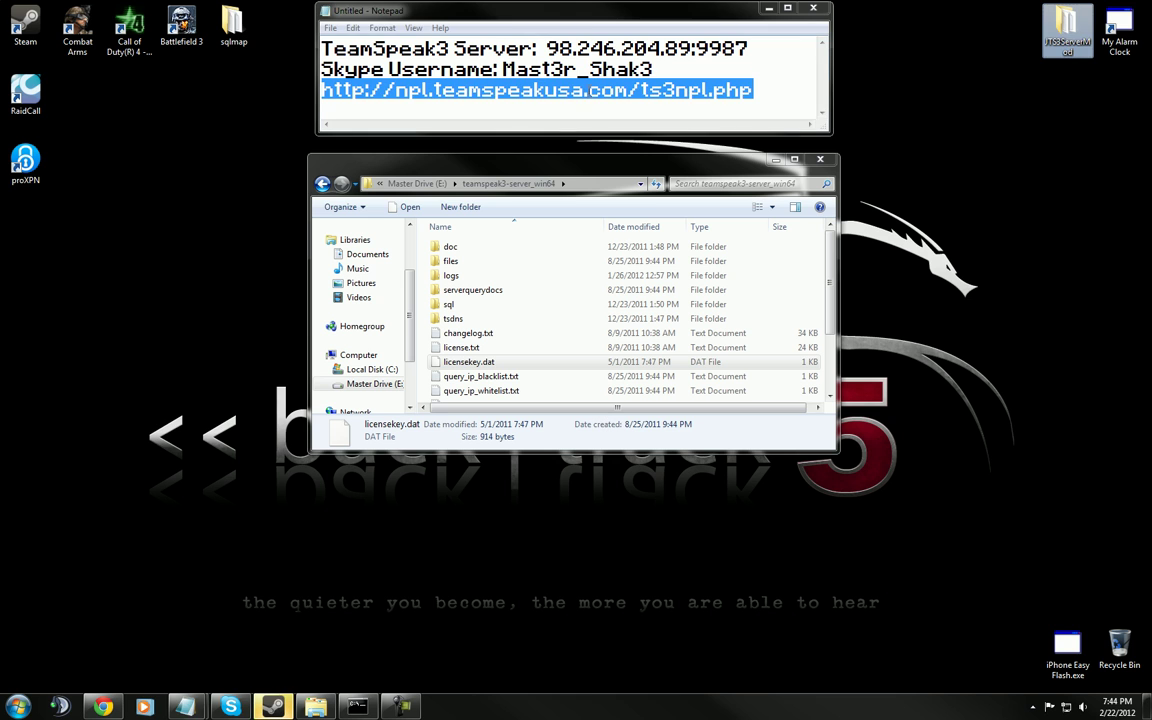
click(588, 90)
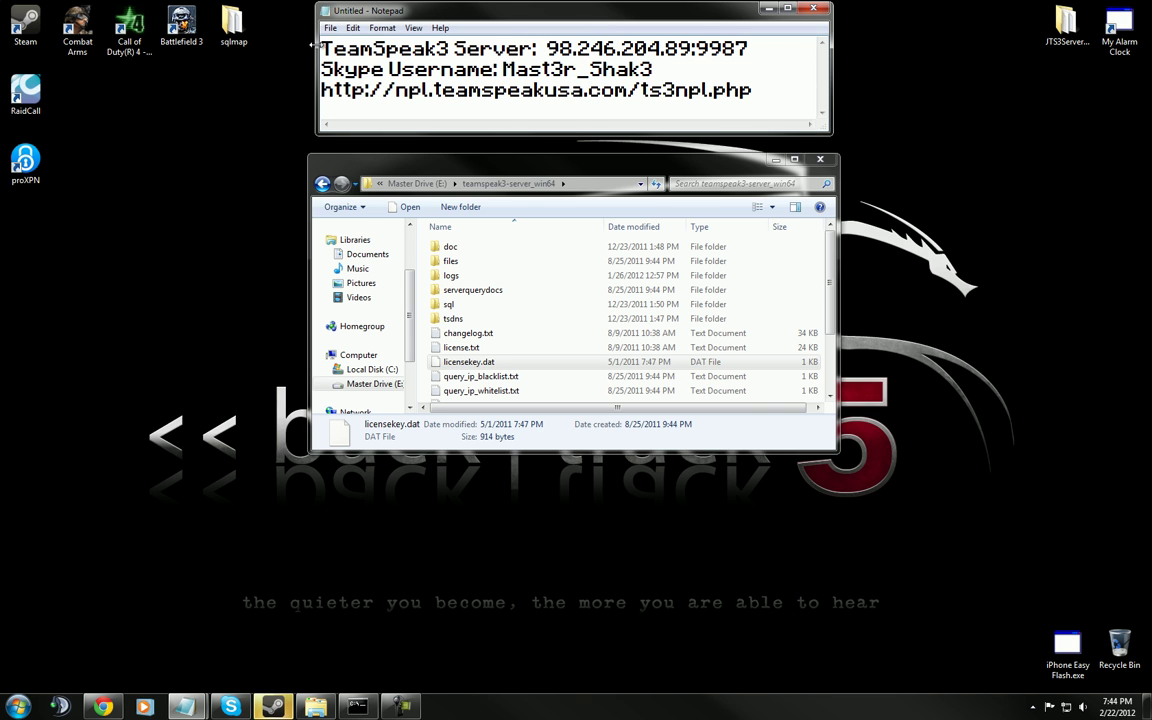
drag(321, 45, 777, 27)
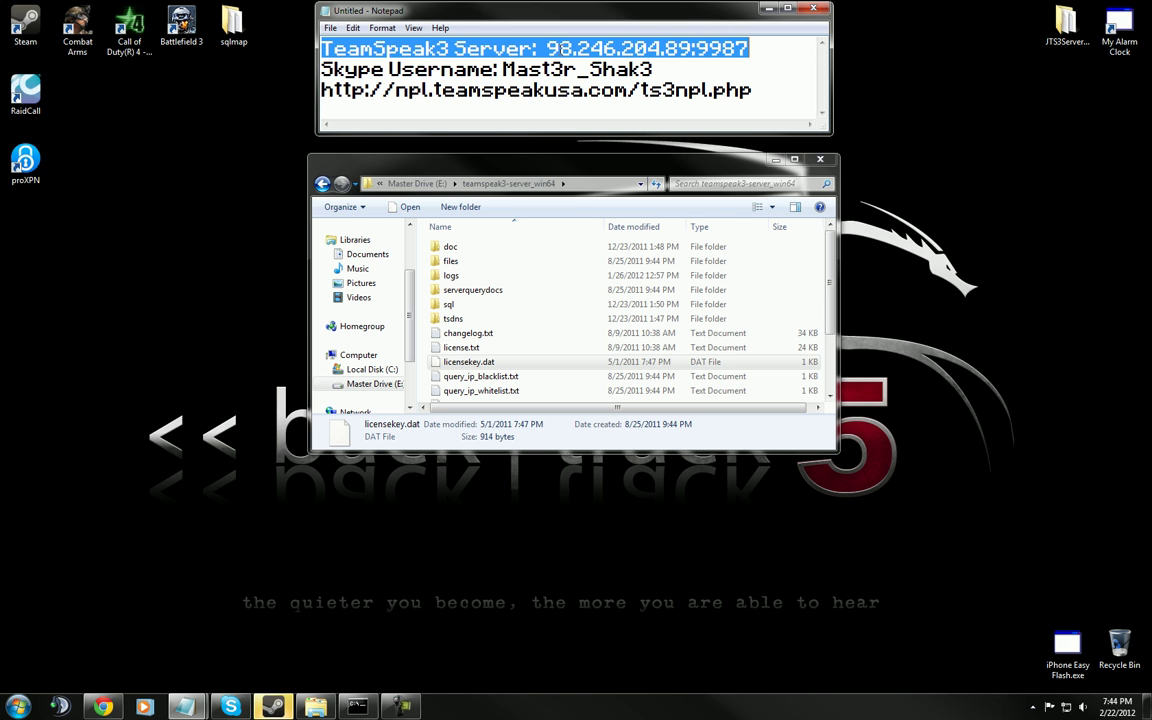
drag(322, 69, 687, 67)
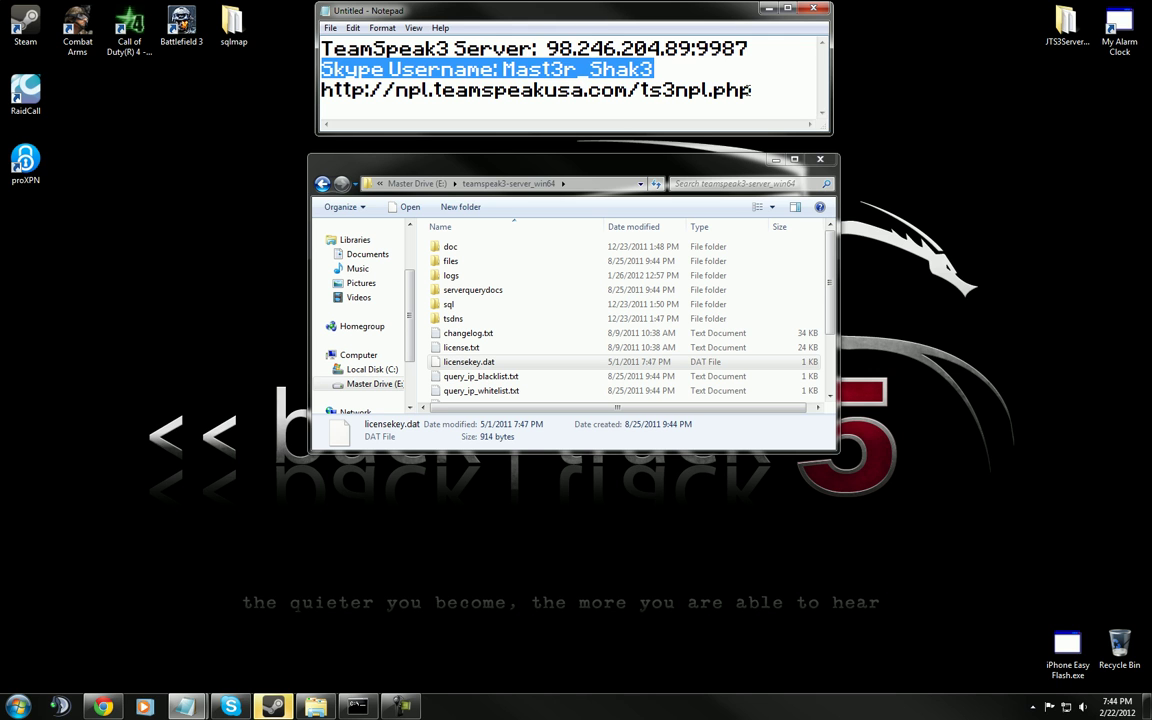
drag(745, 90, 321, 90)
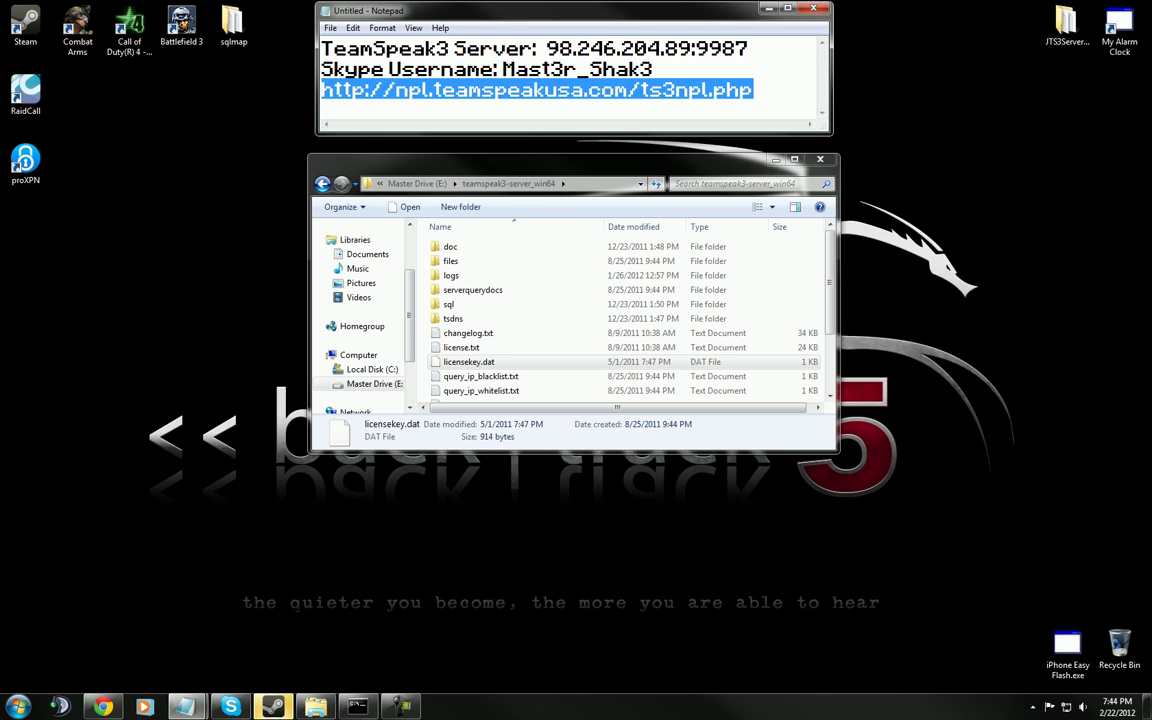
Step: Add a new line reading "Teamspeak.com" below the license page URL in the note, followed by an empty line
click(805, 83)
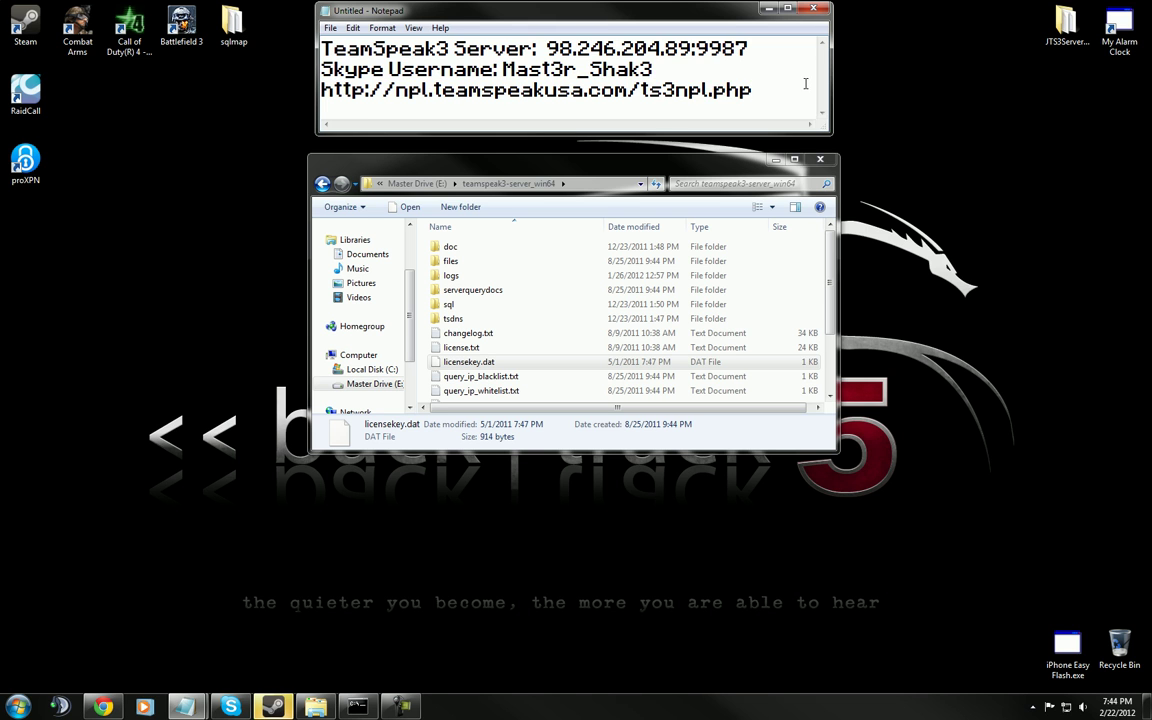
key(Return)
text(Tema)
key(BackSpace)
key(BackSpace)
text(am)
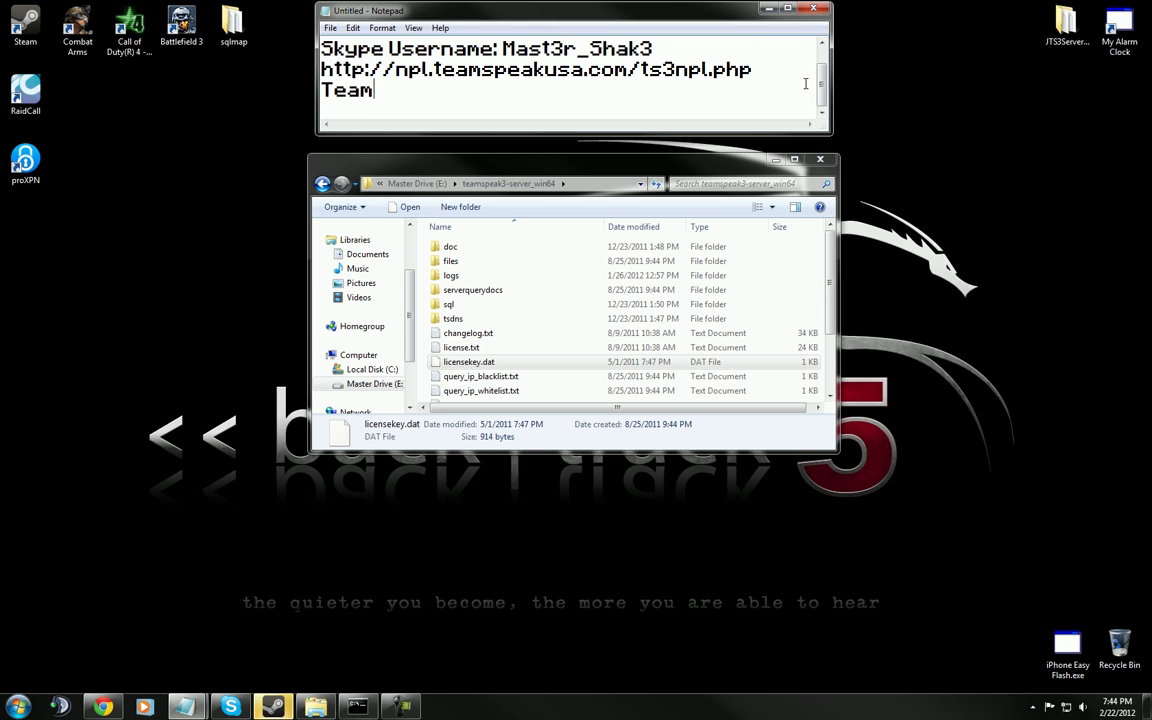
text(speak.co)
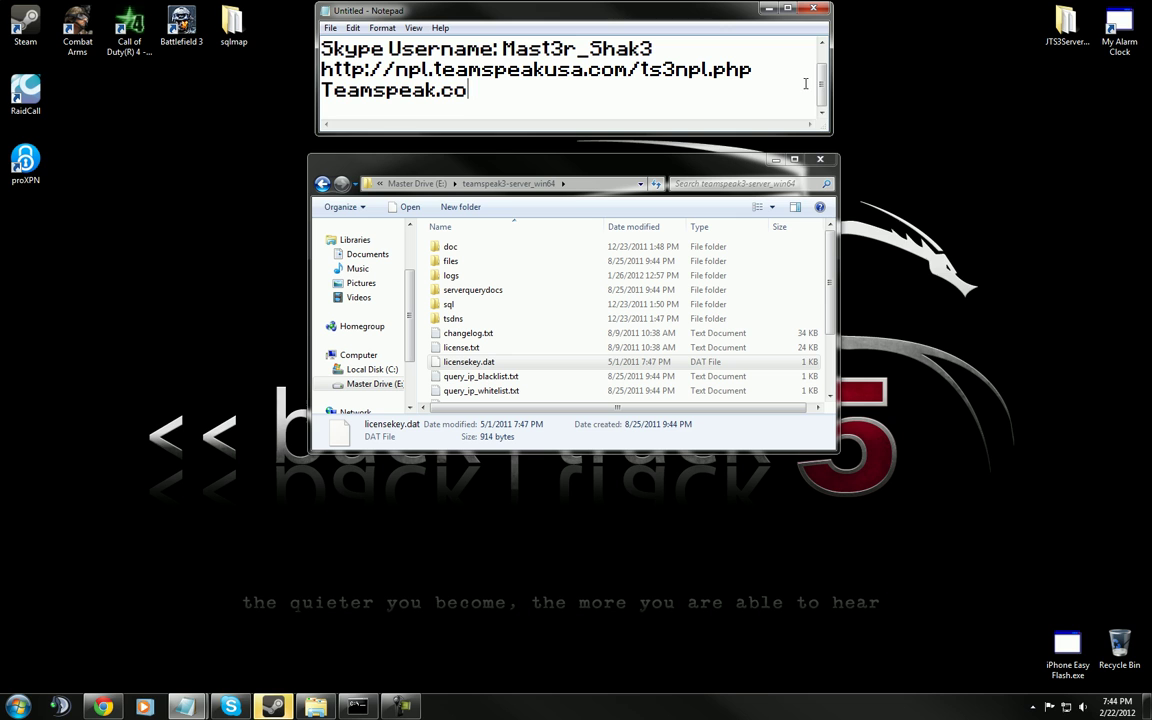
text(m)
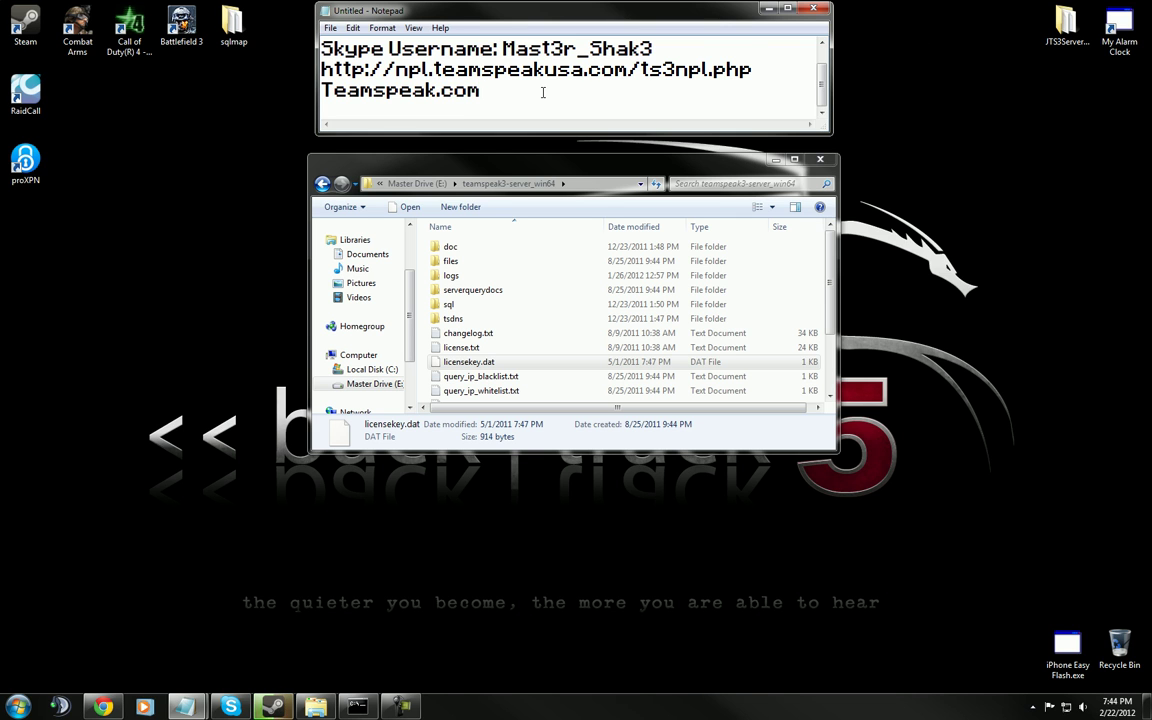
scroll(497, 78, down, 1)
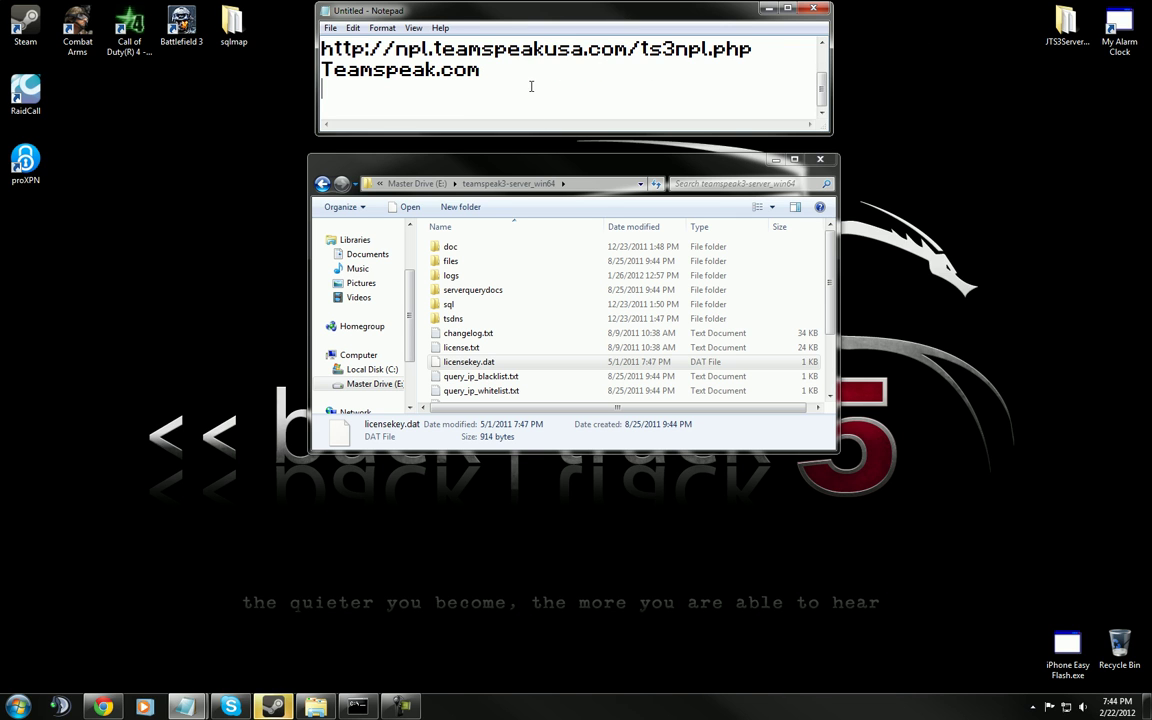
Step: Enlarge the note window so all its lines fit, and move the teamspeak3-server_win64 folder window clear below it
drag(790, 132, 790, 158)
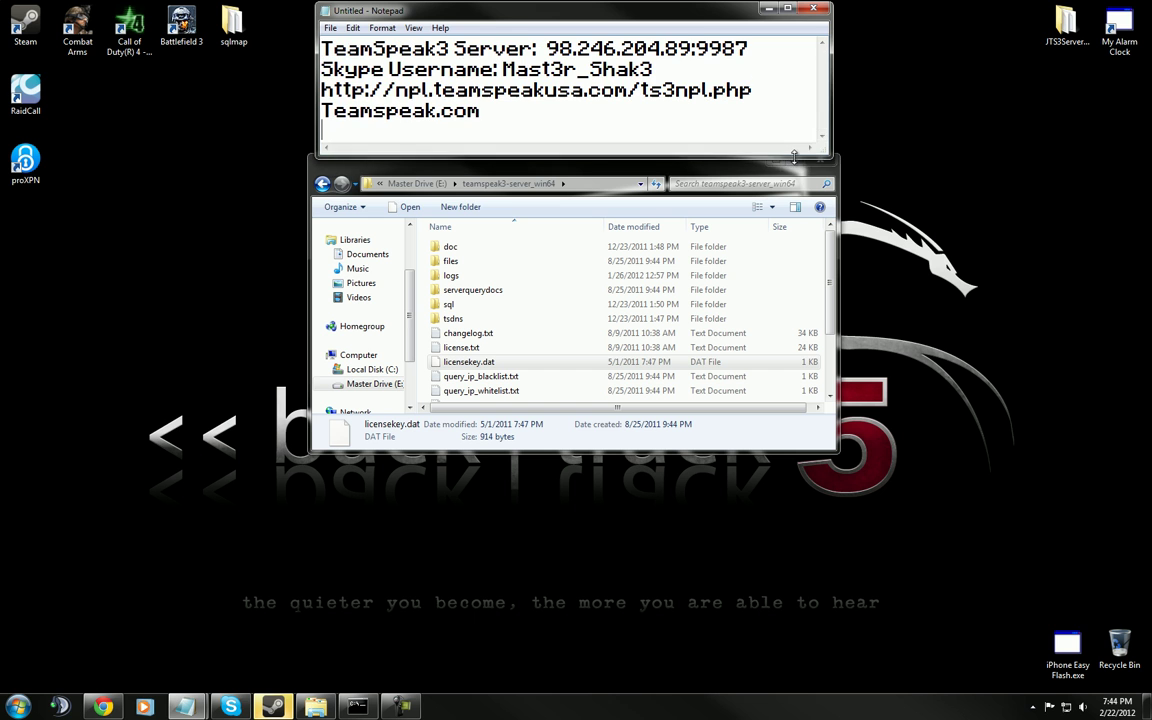
click(808, 282)
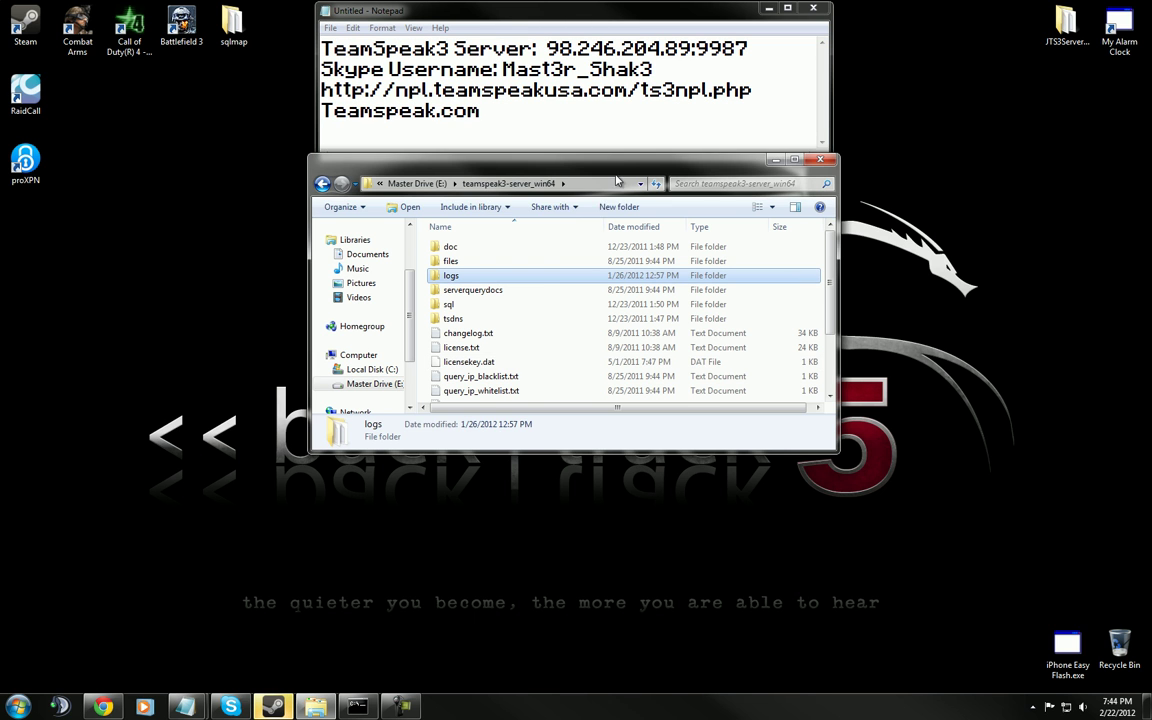
drag(627, 172, 628, 192)
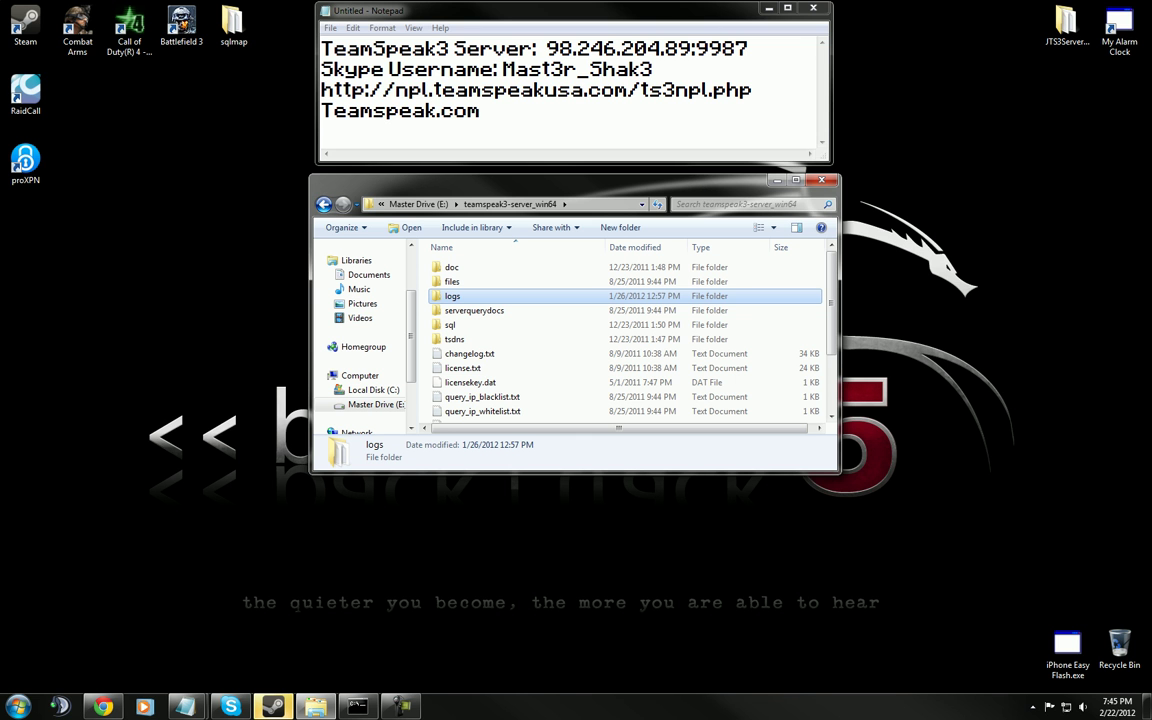
Step: Bring the browser with TeamSpeak's non-profit license page into view and continue to register for an NPL
drag(1140, 75, 682, 123)
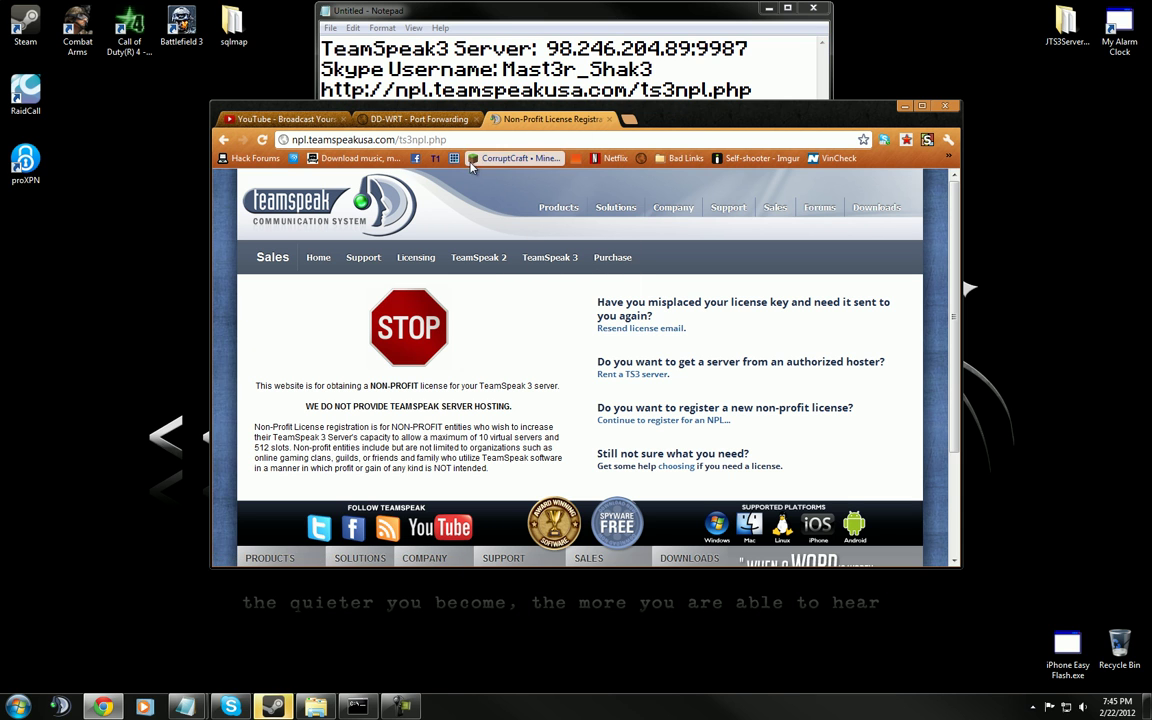
mouse_move(580, 297)
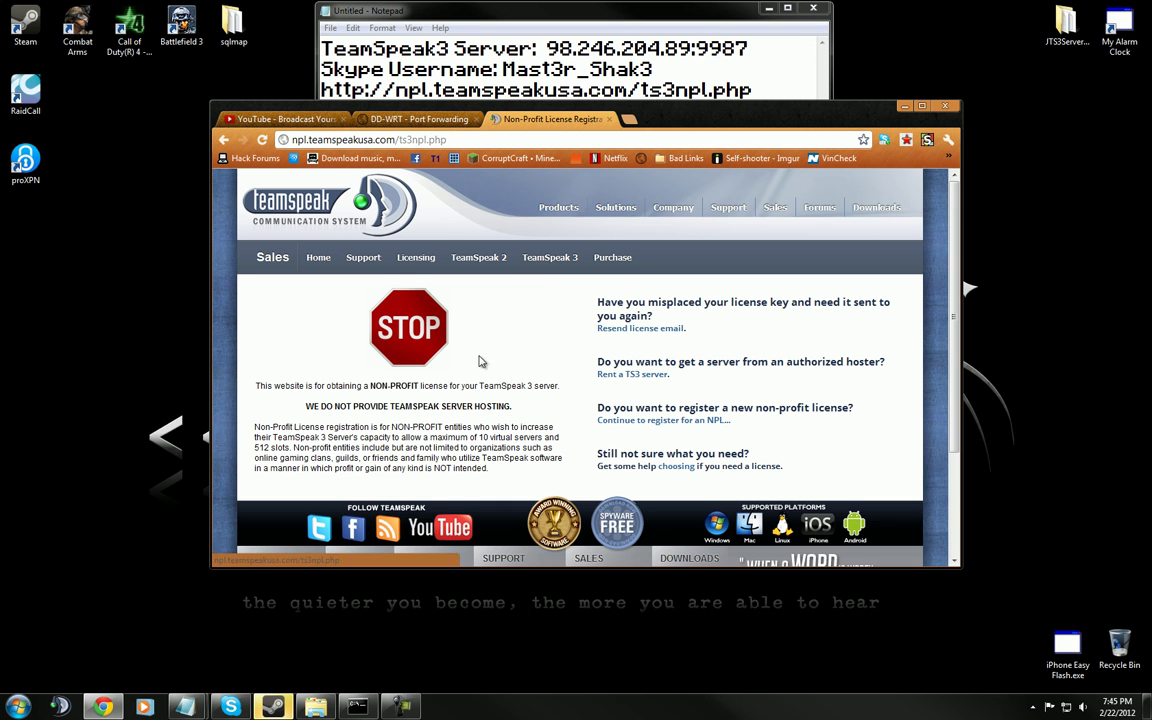
scroll(682, 390, down, 1)
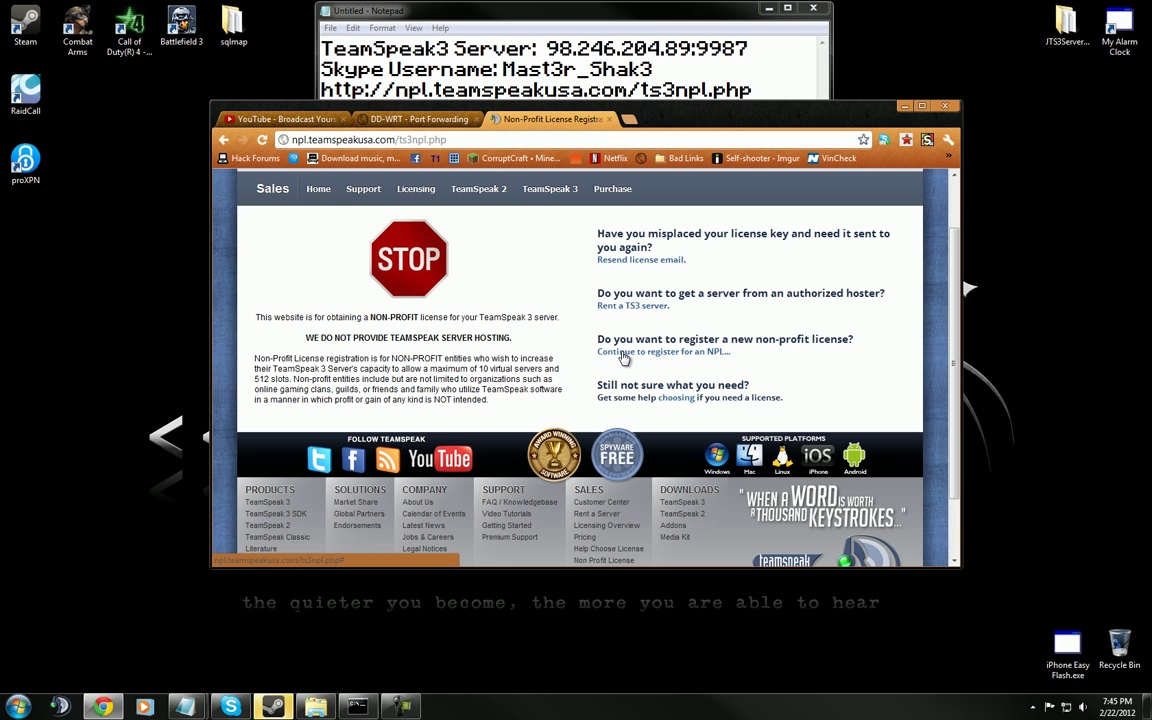
click(623, 354)
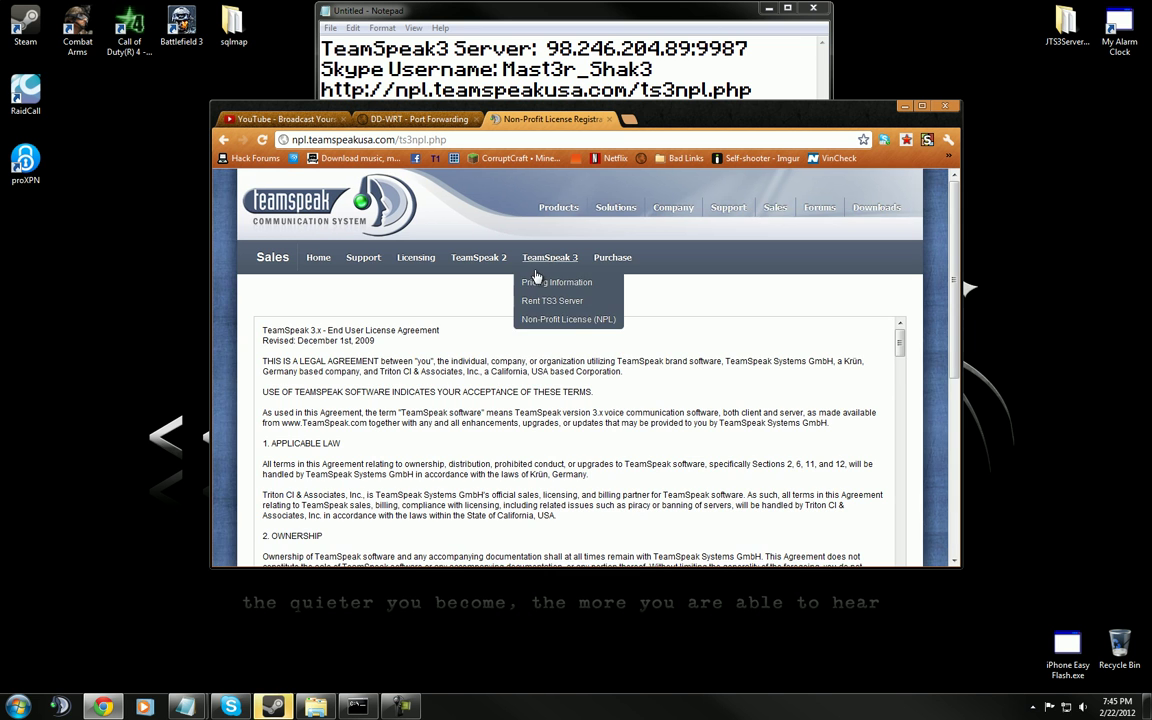
Step: Go to the end of the TeamSpeak 3 license agreement, agree to it and submit
scroll(523, 312, down, 3)
scroll(523, 312, down, 10)
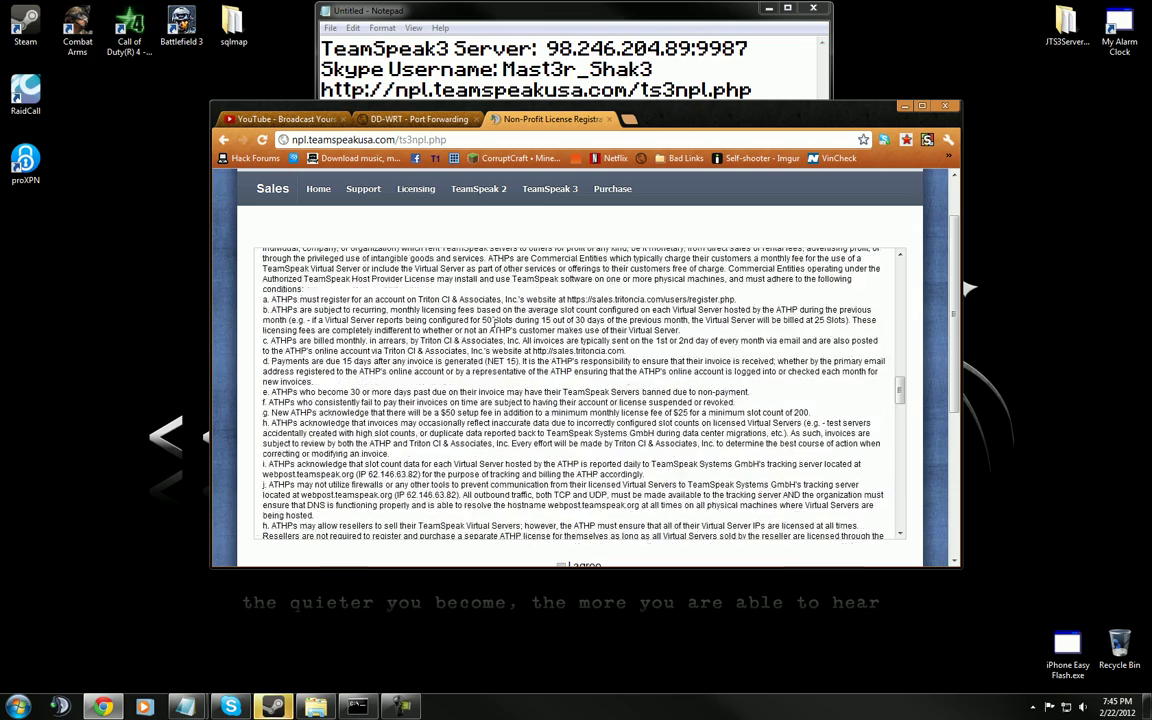
scroll(498, 319, down, 15)
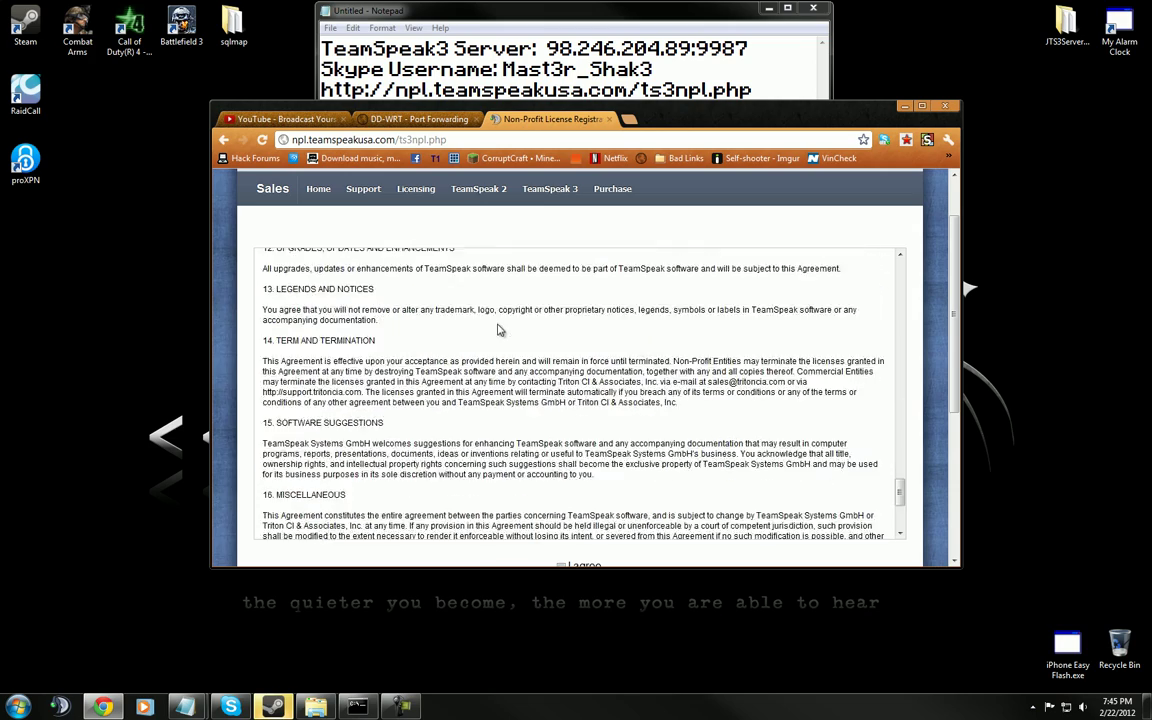
click(561, 286)
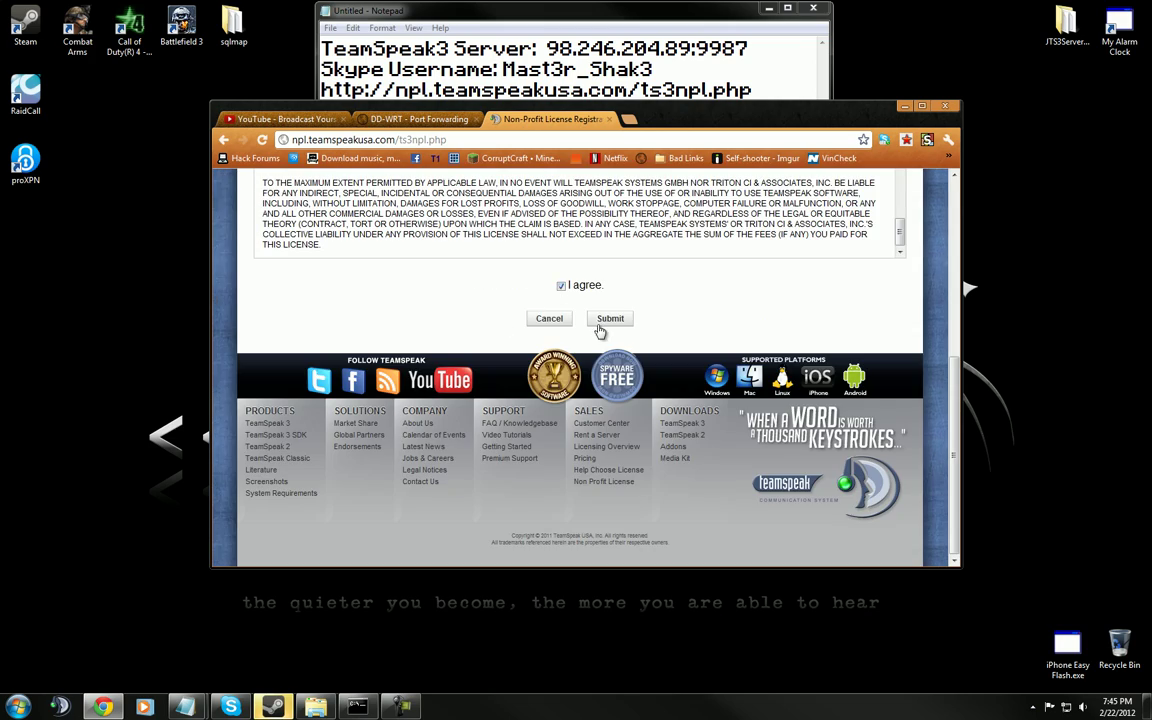
click(609, 320)
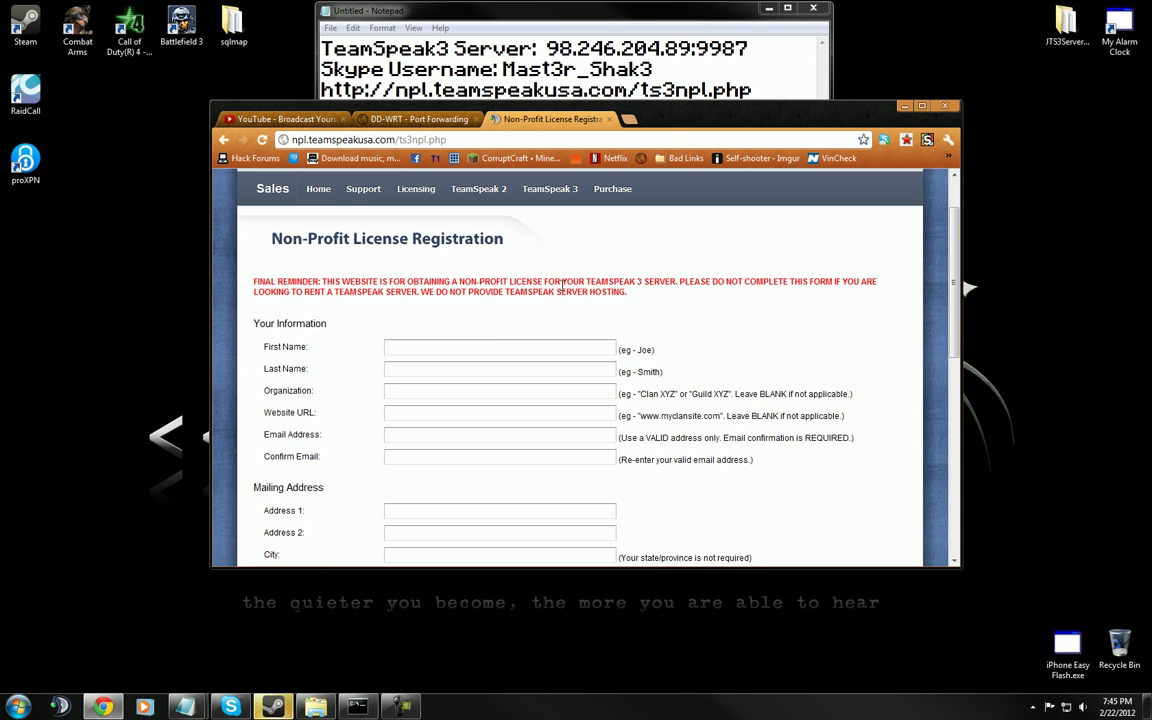
Step: Examine the personal information, mailing address, contact and CAPTCHA fields of the Non-Profit License Registration form
scroll(500, 335, down, 5)
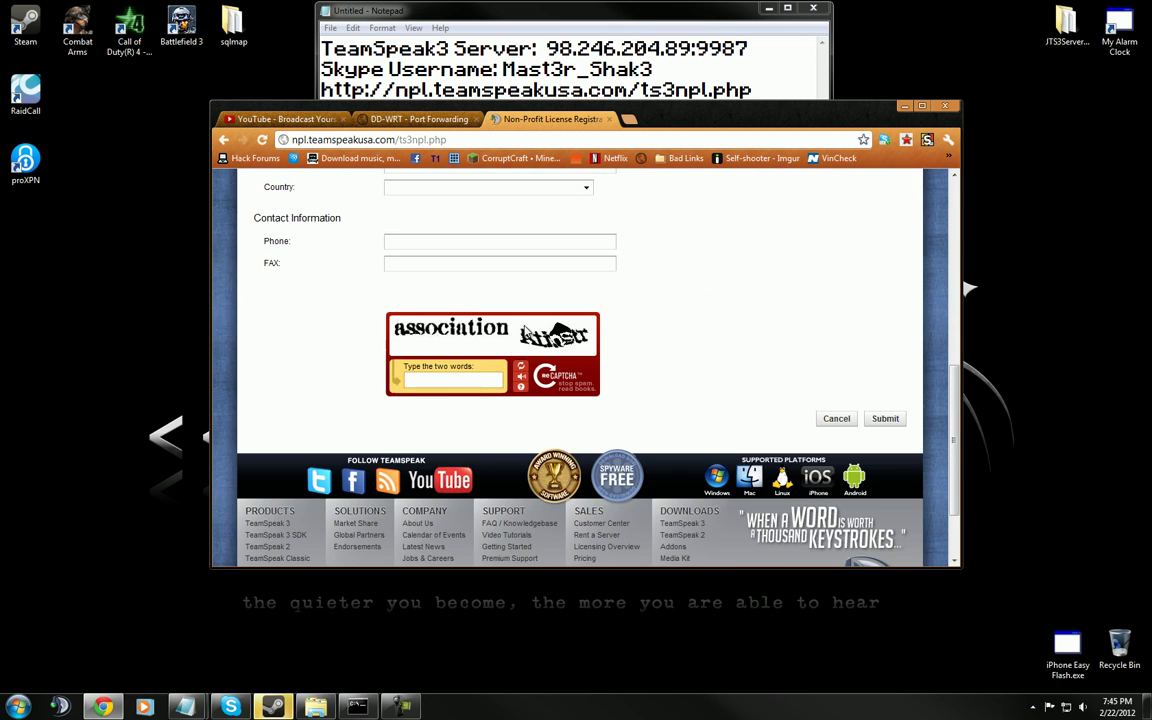
scroll(425, 276, up, 3)
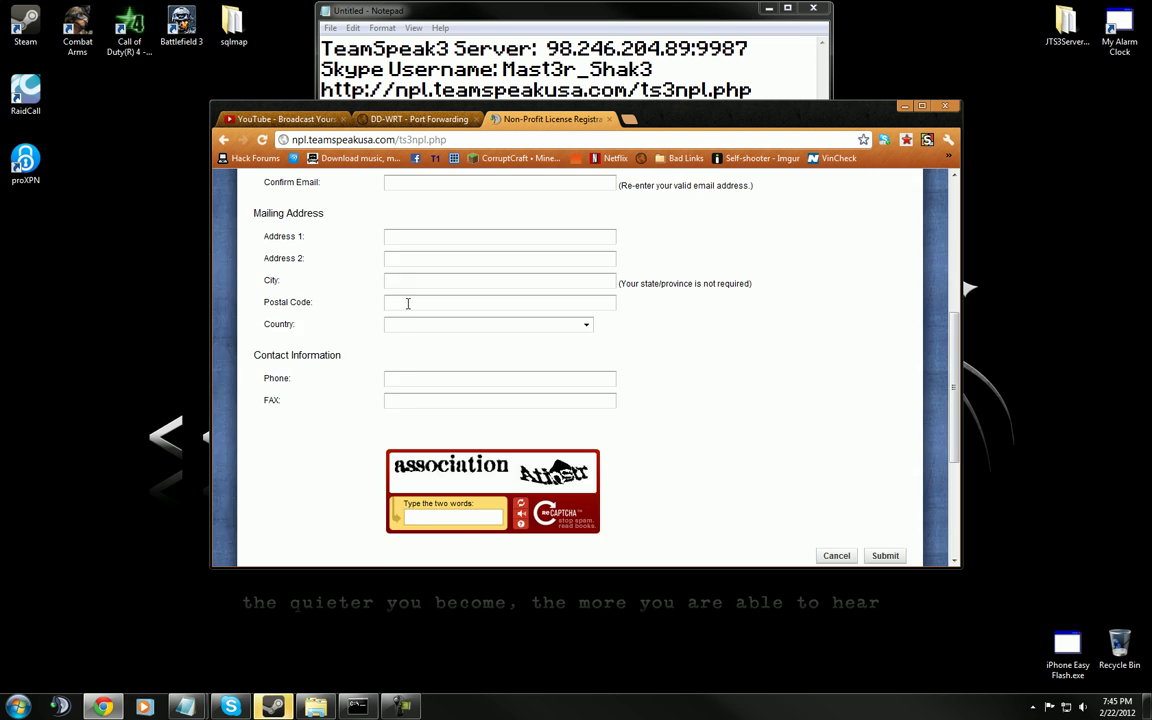
scroll(400, 292, up, 2)
scroll(391, 285, up, 1)
click(421, 297)
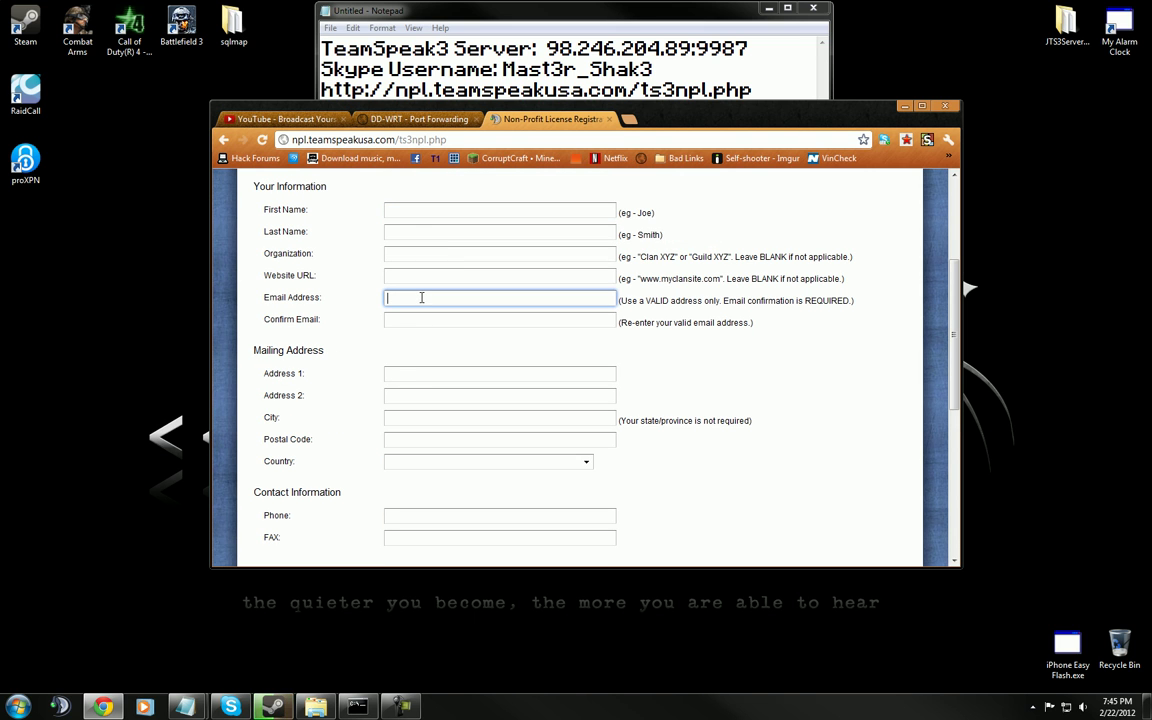
click(414, 209)
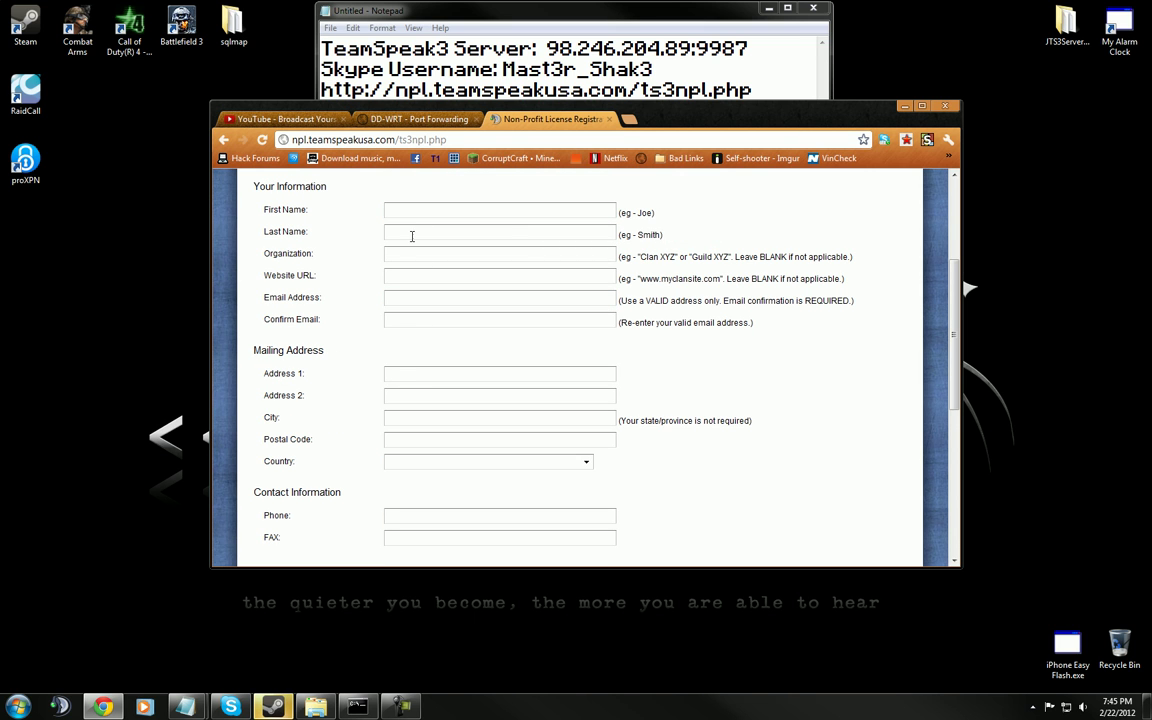
triple_click(404, 257)
drag(404, 257, 421, 307)
click(432, 320)
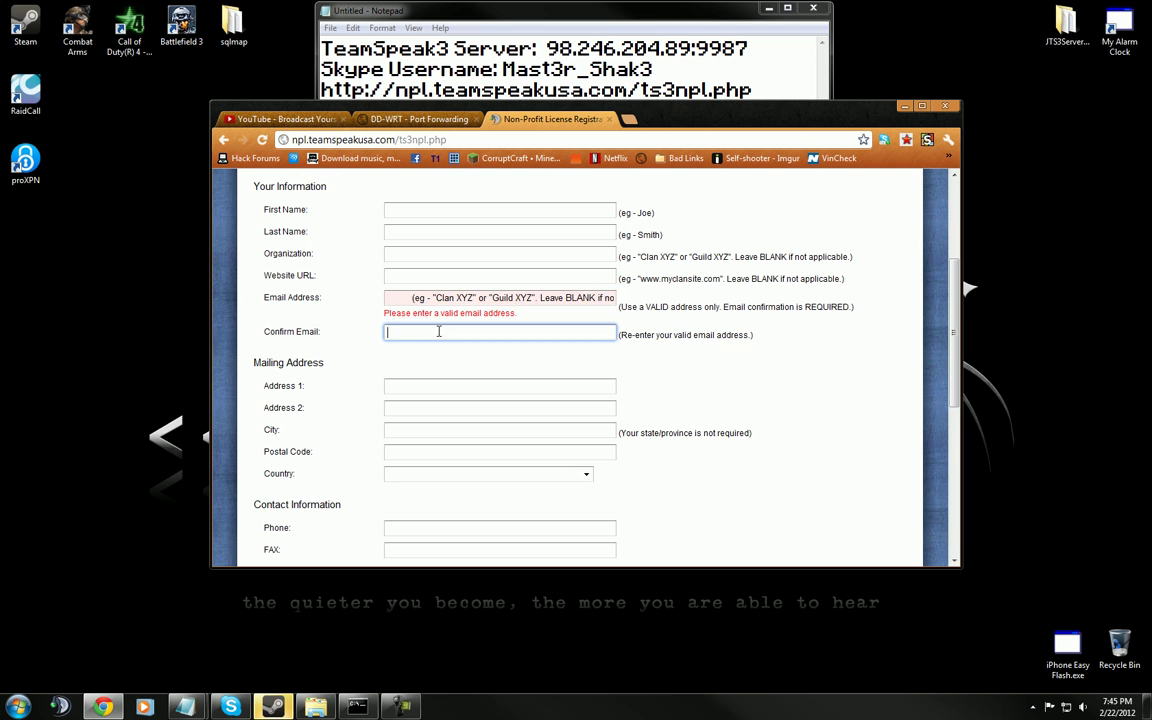
key(shift+Tab)
click(541, 298)
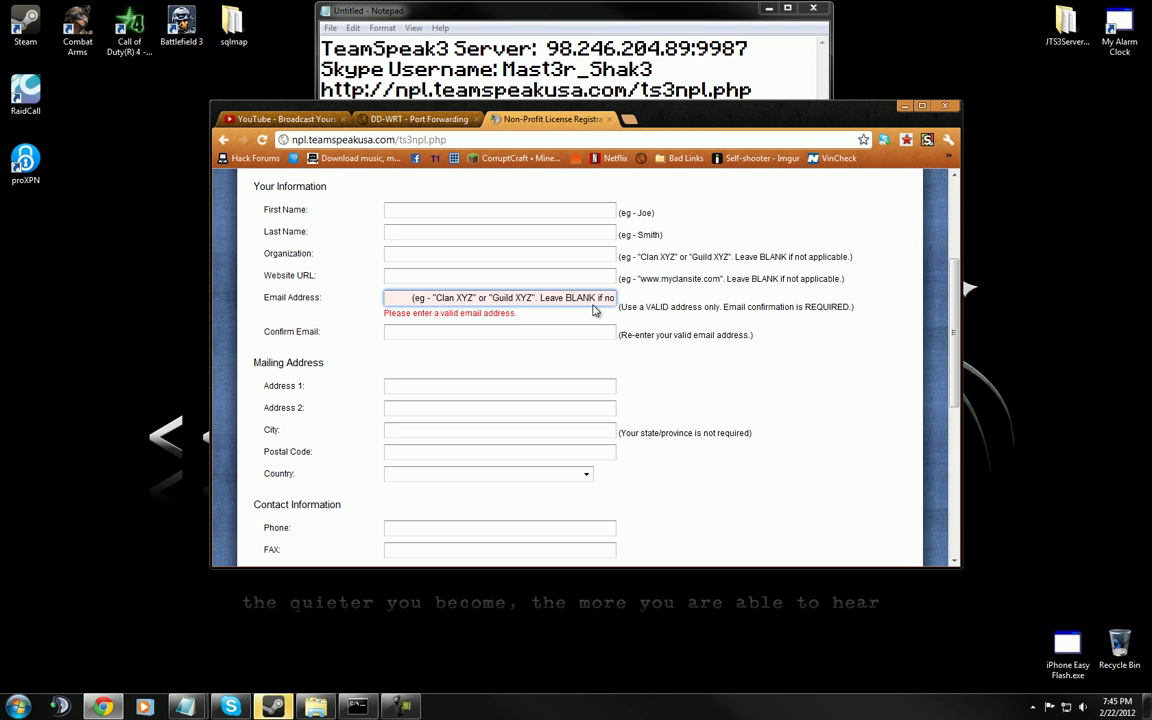
drag(400, 298, 670, 310)
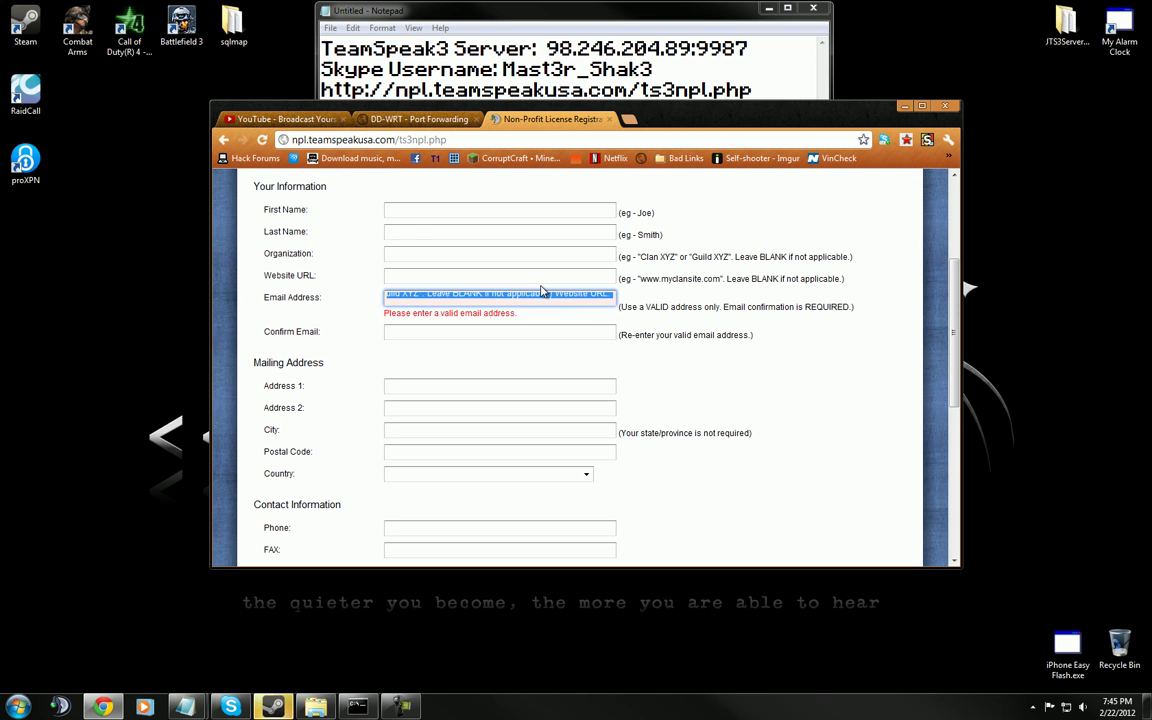
click(332, 253)
click(409, 280)
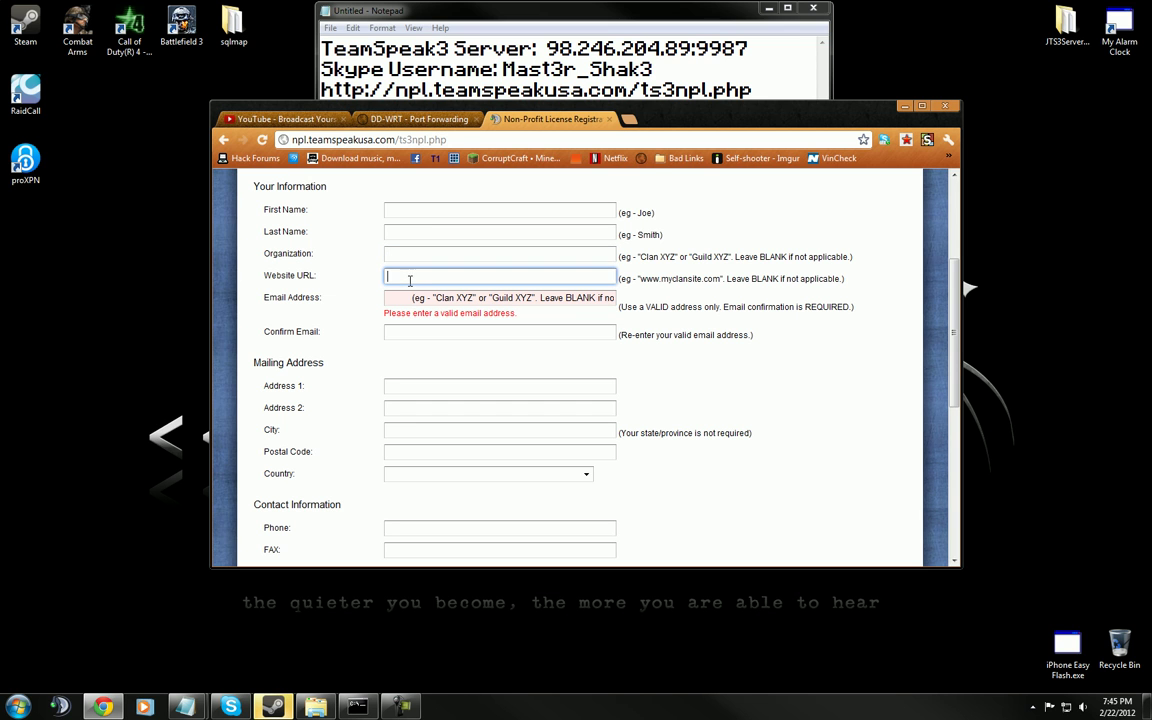
key(Tab)
scroll(388, 334, down, 1)
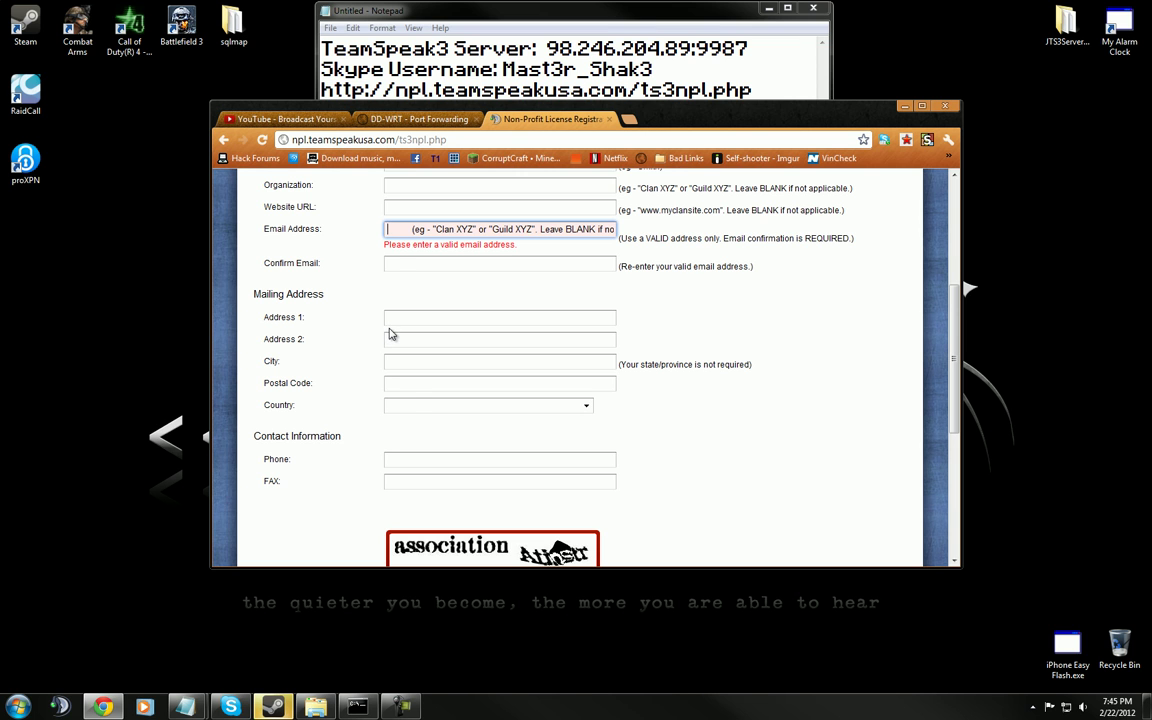
scroll(390, 334, up, 1)
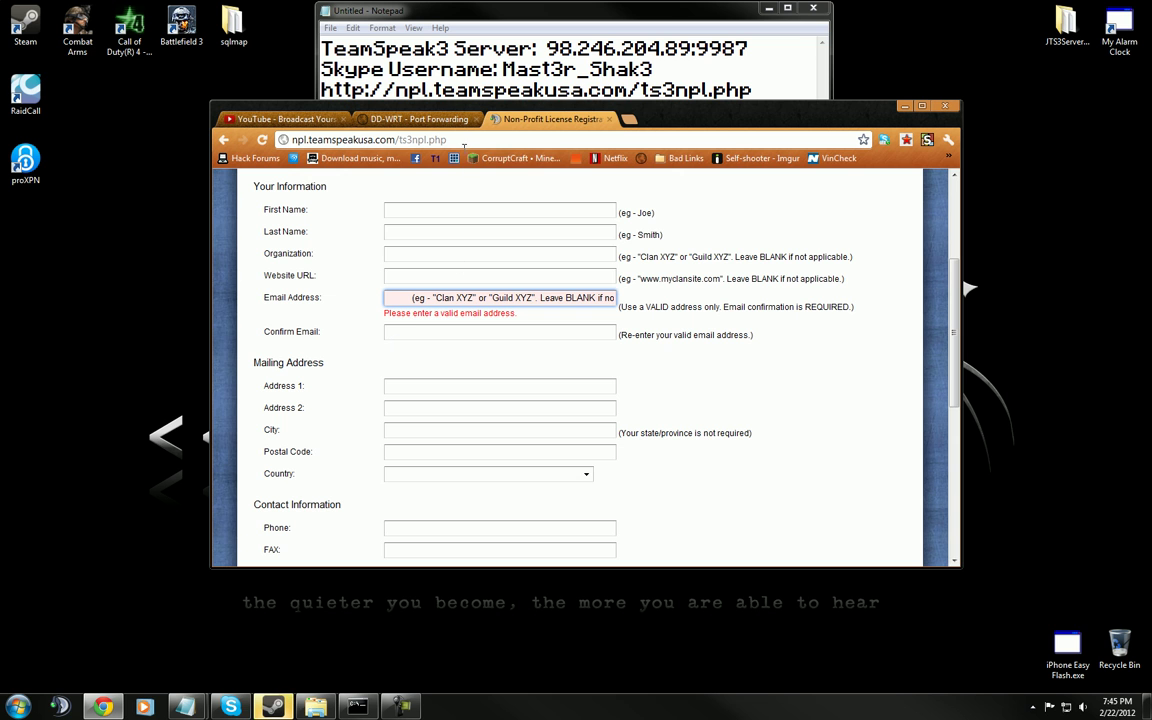
Step: Look at the DD-WRT router's port forwarding page and return to the Non-Profit License Registration form
click(425, 120)
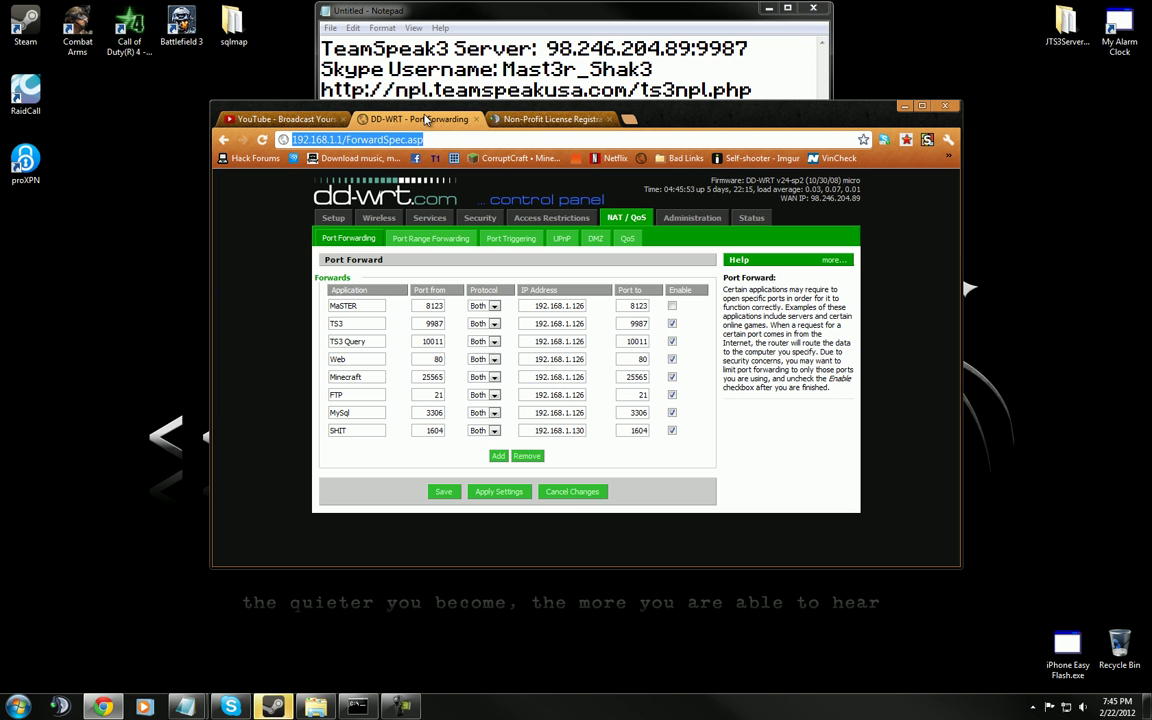
click(280, 119)
click(420, 119)
click(510, 120)
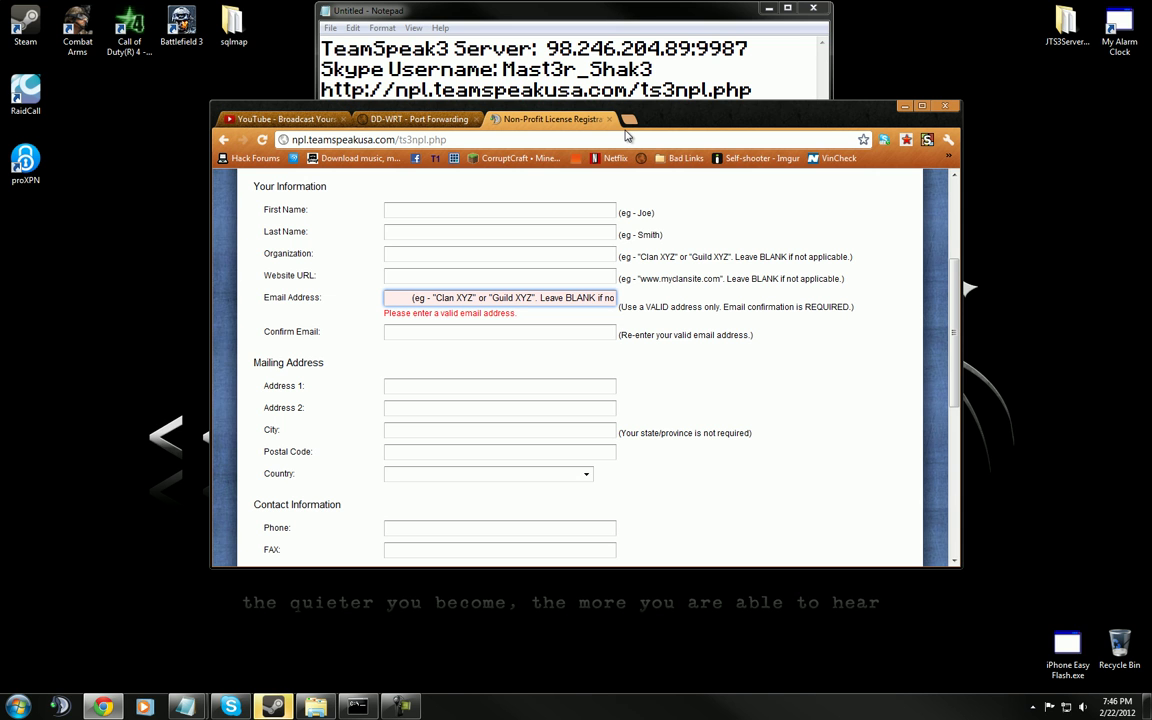
scroll(645, 228, up, 3)
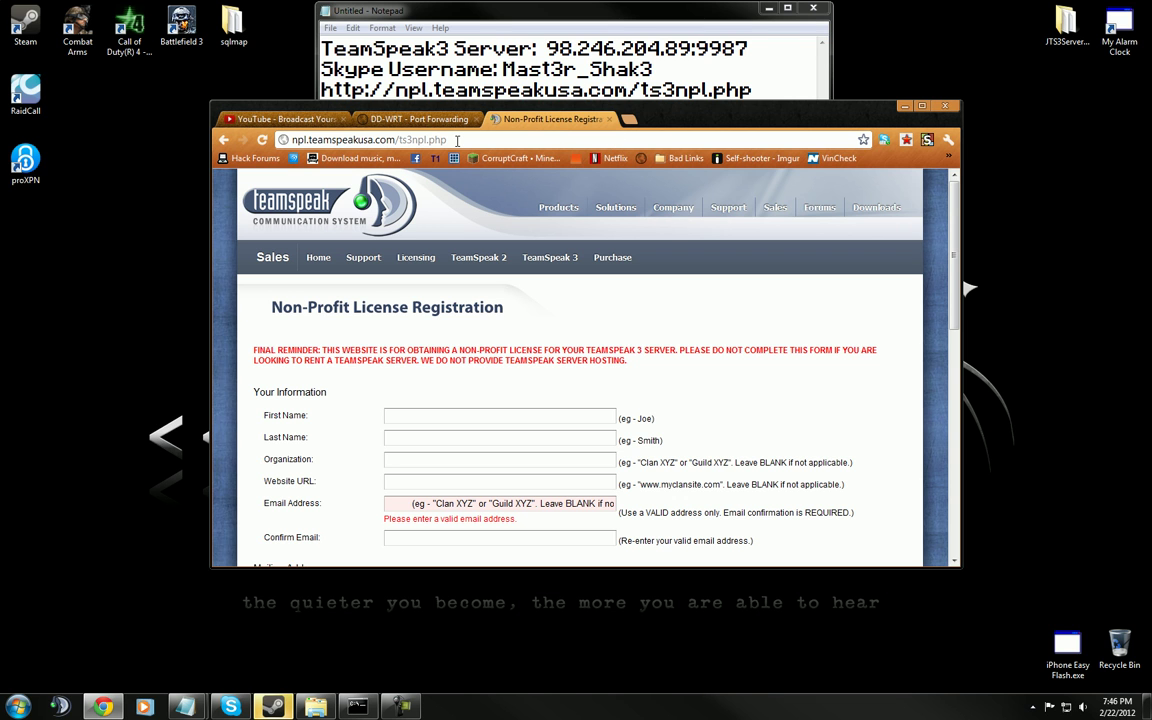
scroll(553, 370, down, 1)
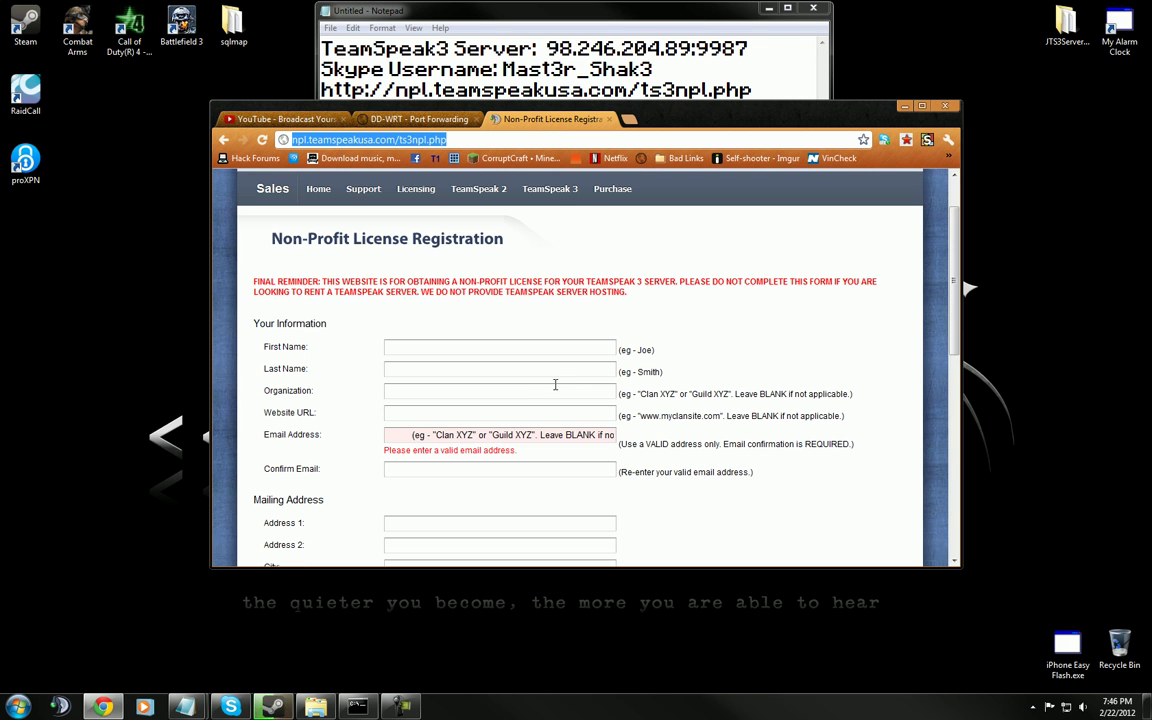
Step: Switch to the DD-WRT port forwarding page and move the browser window aside to uncover the folder window
click(465, 412)
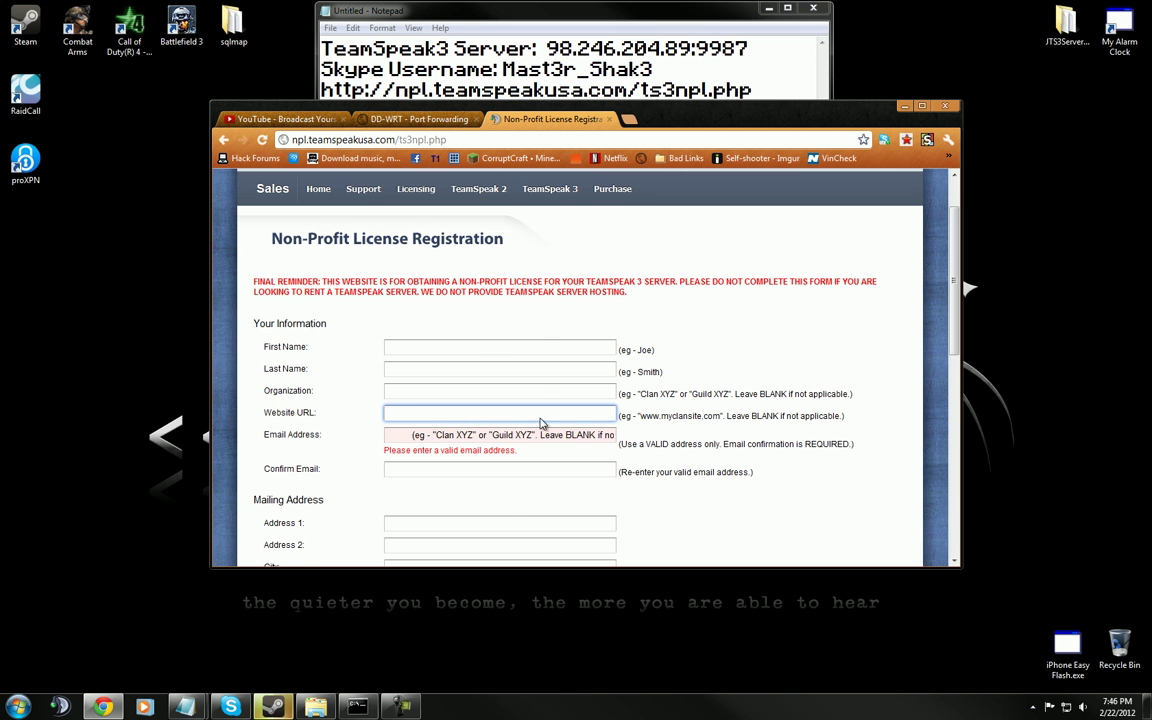
scroll(456, 177, up, 1)
click(395, 119)
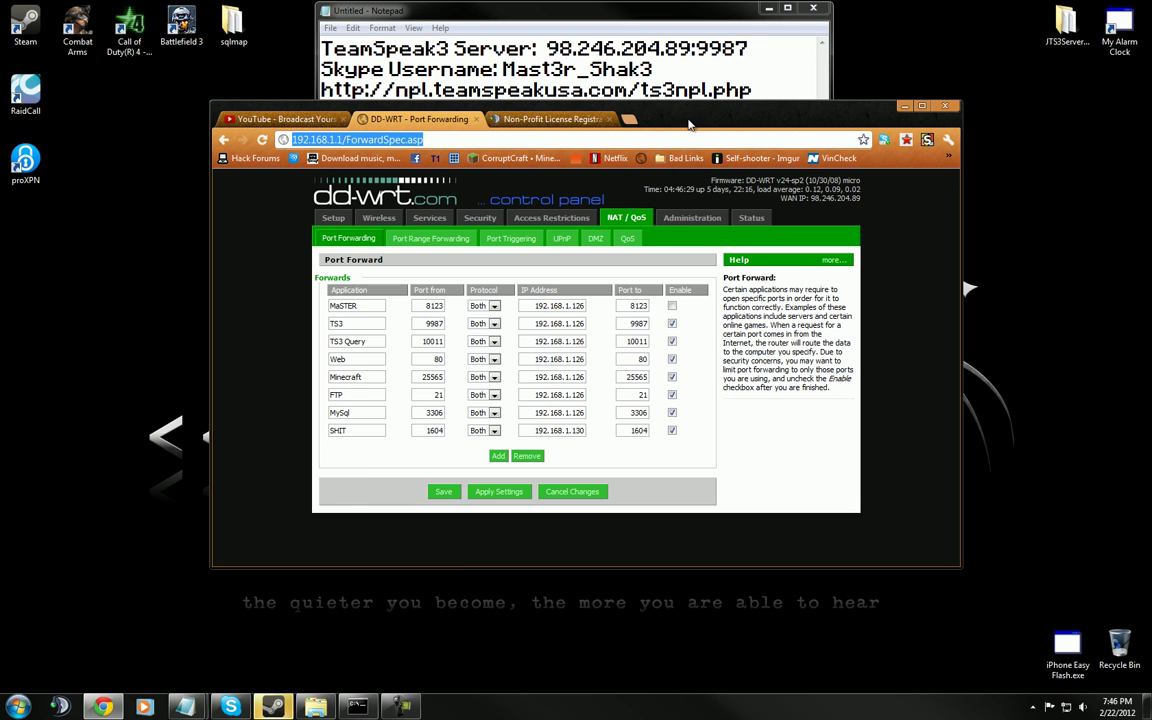
drag(625, 110, 1151, 93)
Step: Go up to Master Drive (E:) and find the teamspeak3-server_win64 folder
click(432, 215)
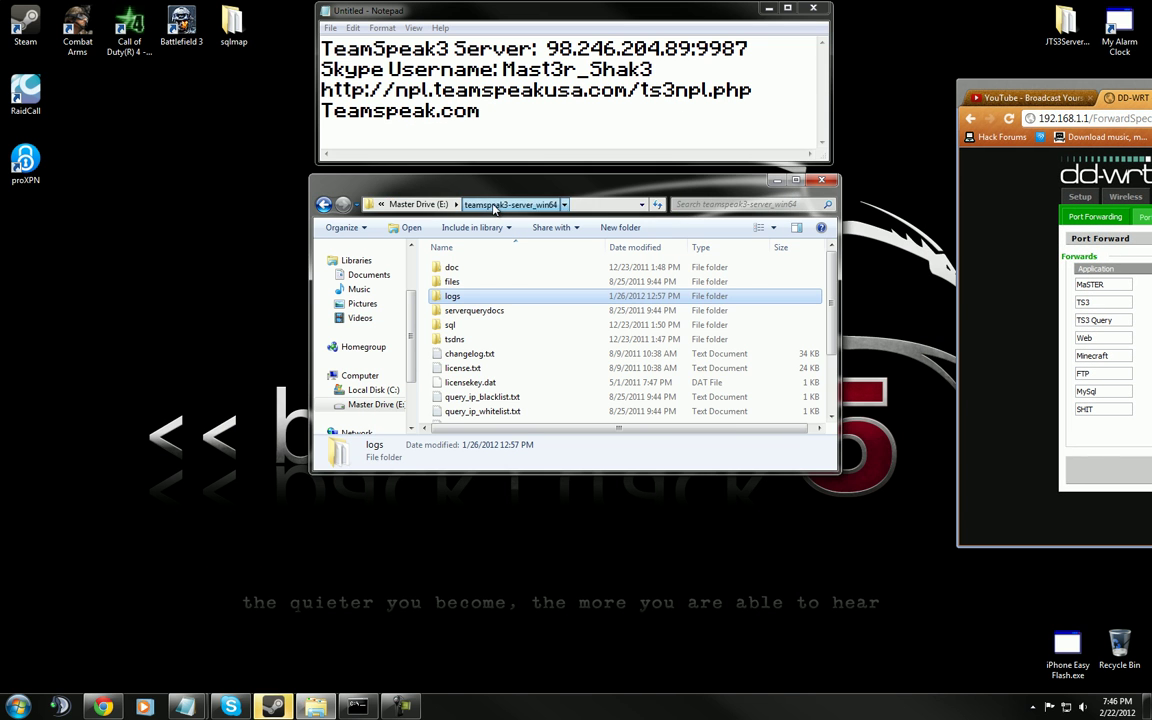
click(418, 204)
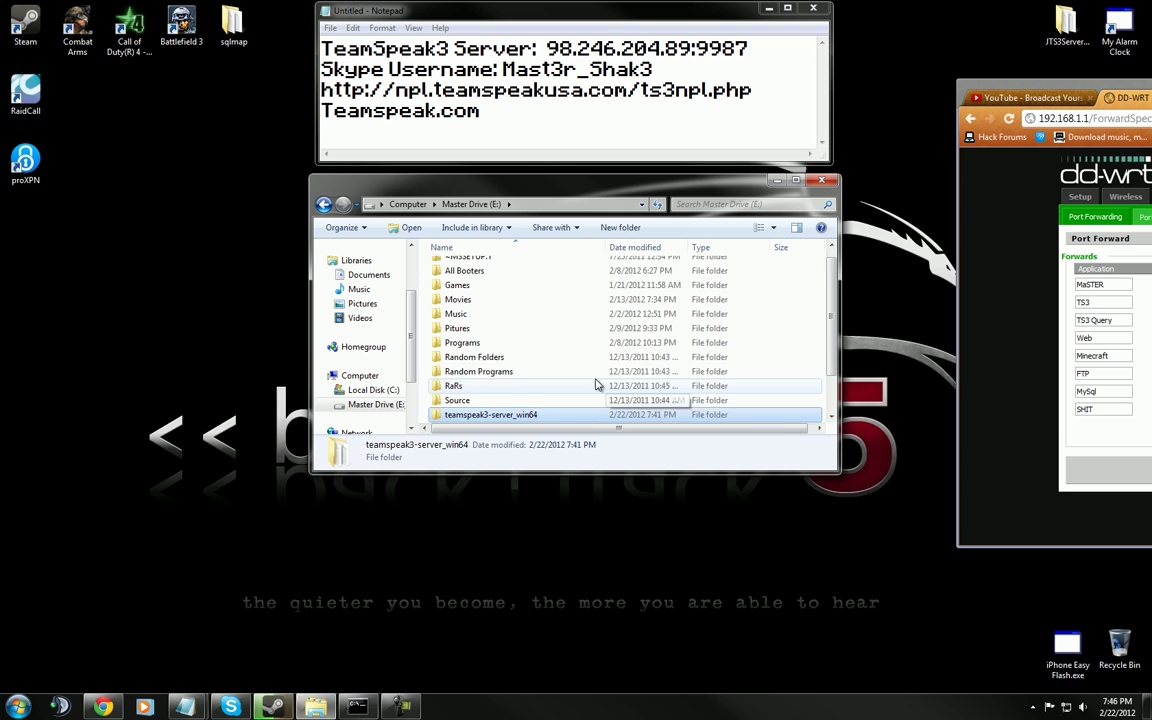
scroll(560, 395, down, 1)
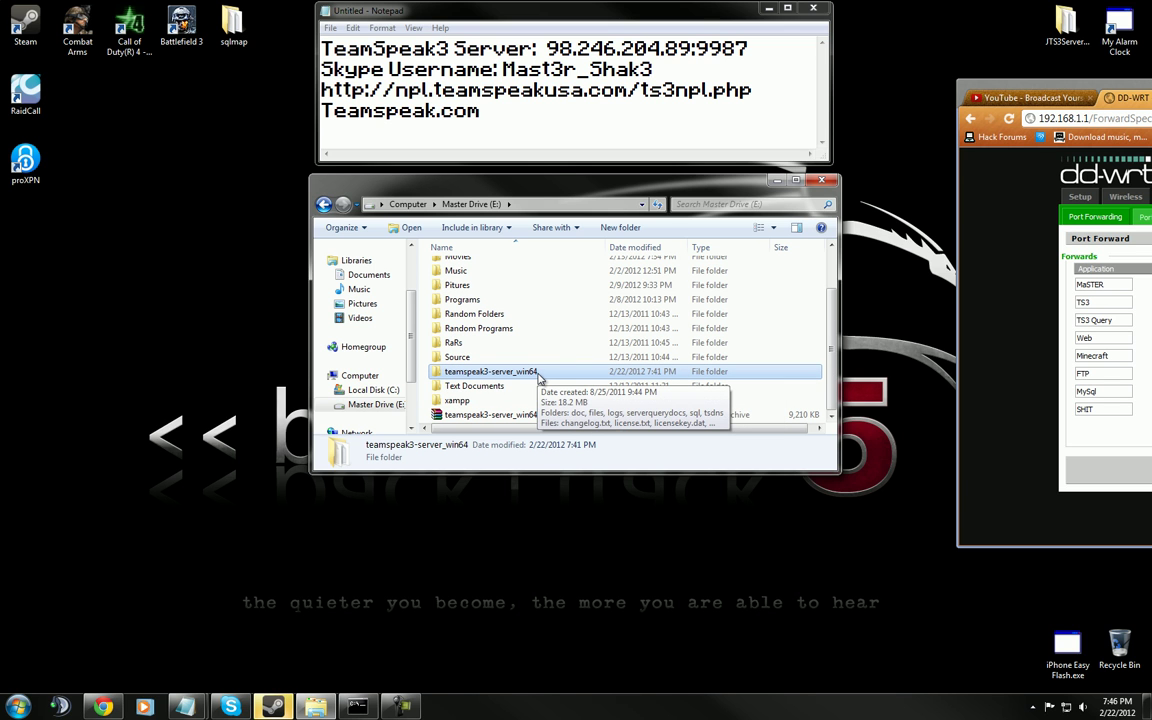
click(538, 372)
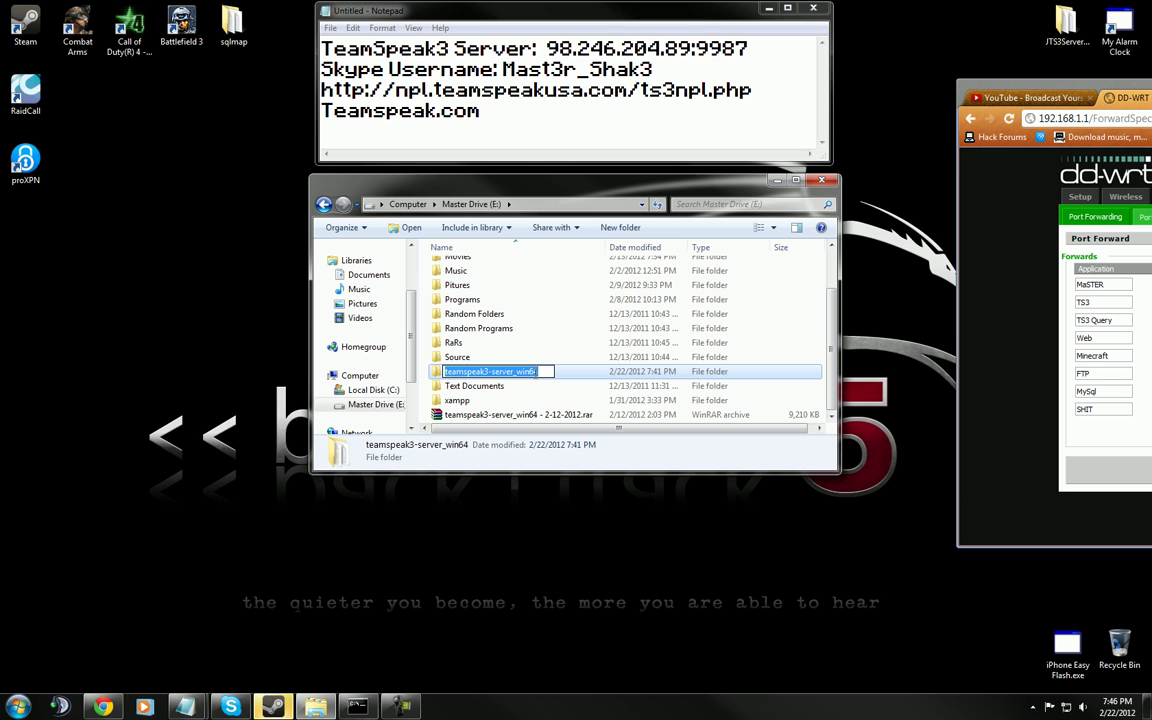
click(533, 371)
drag(538, 371, 518, 372)
key(Return)
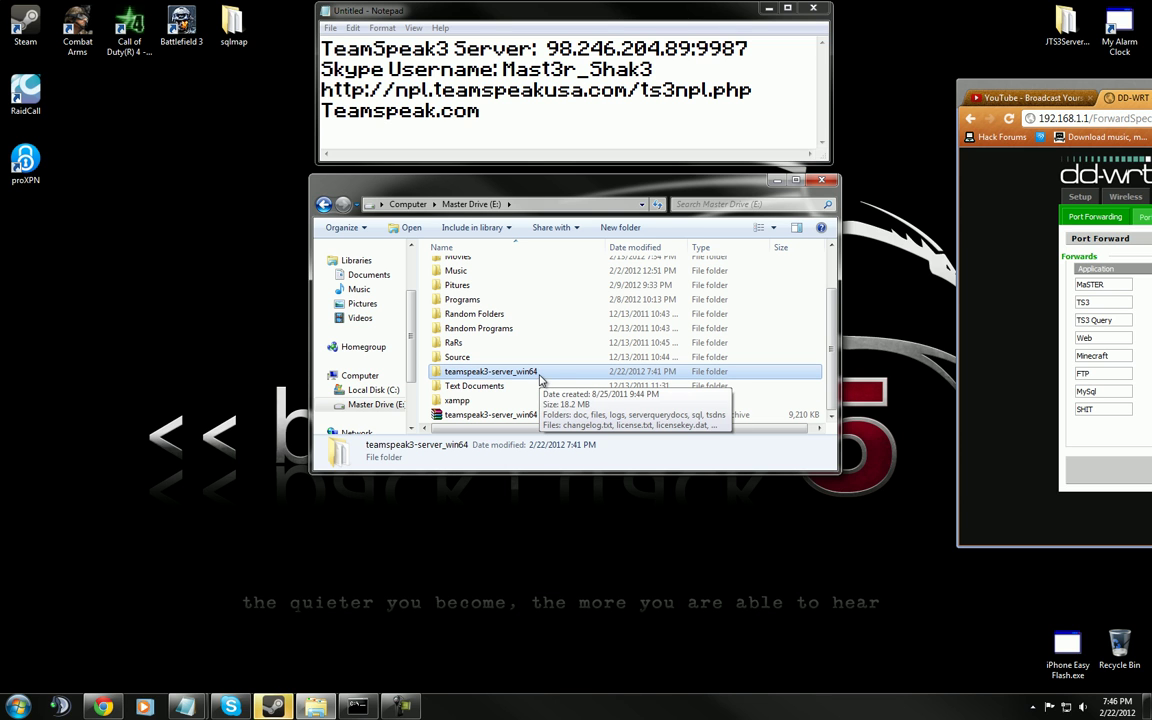
Step: Open the teamspeak3-server_win64 folder and locate the licensekey.dat and serverkey.dat files
double_click(538, 375)
scroll(495, 345, down, 1)
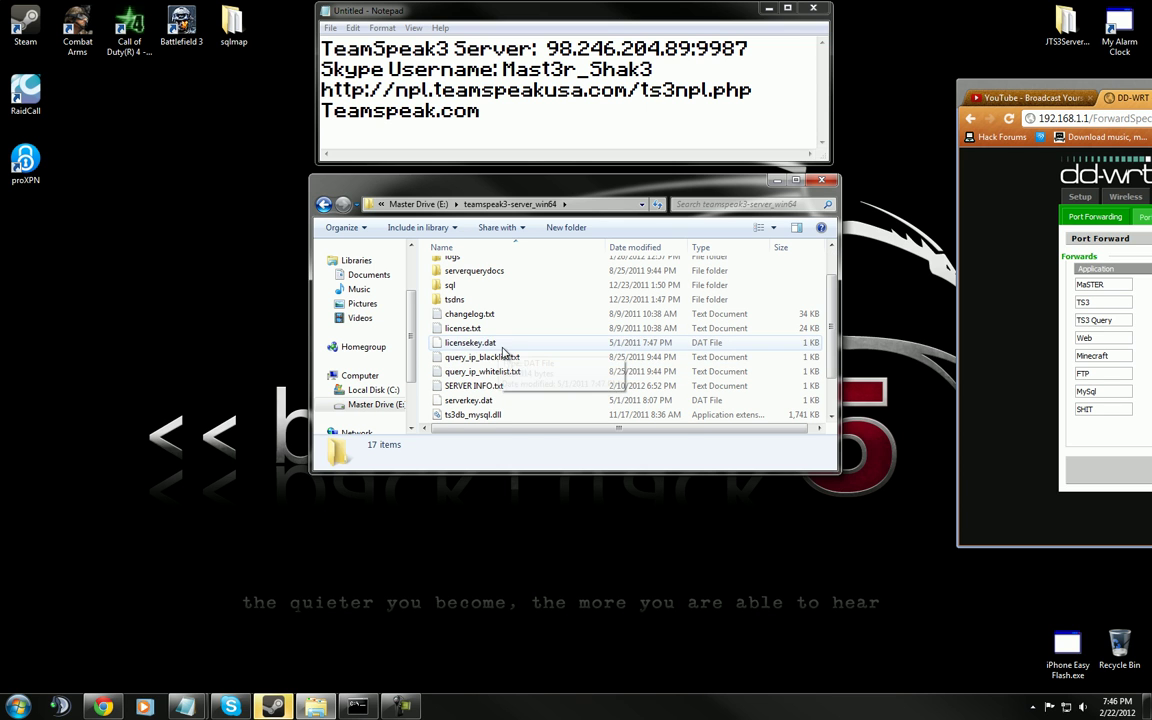
click(462, 345)
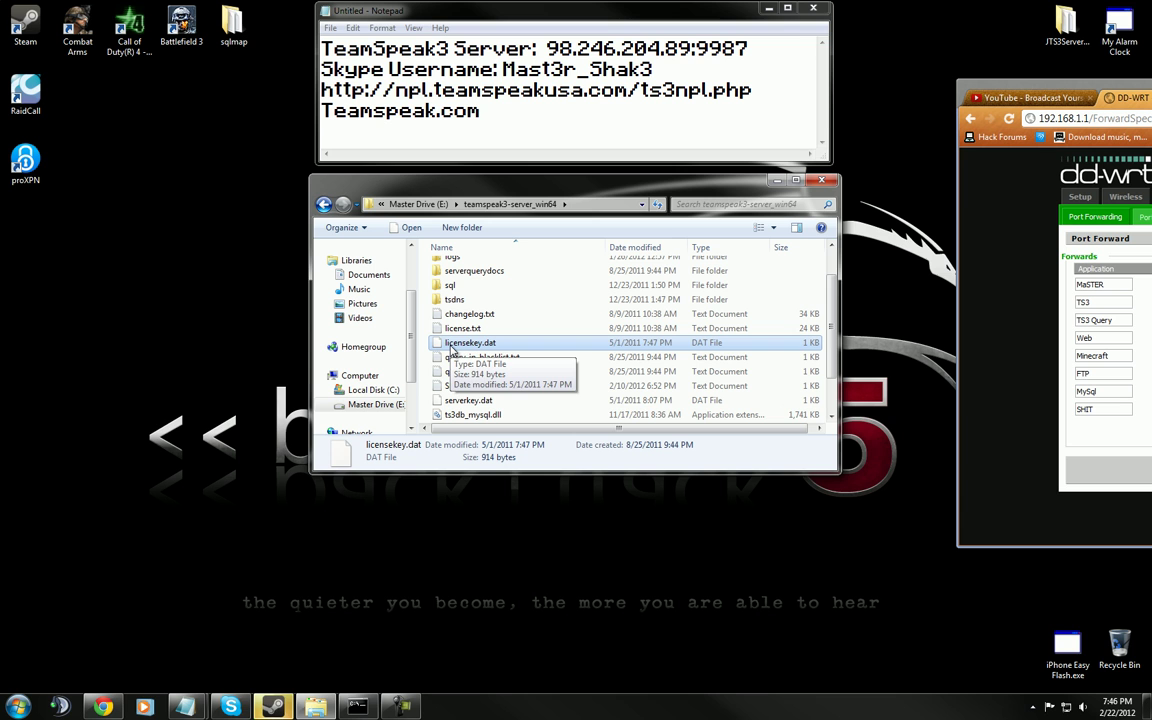
click(505, 403)
click(503, 345)
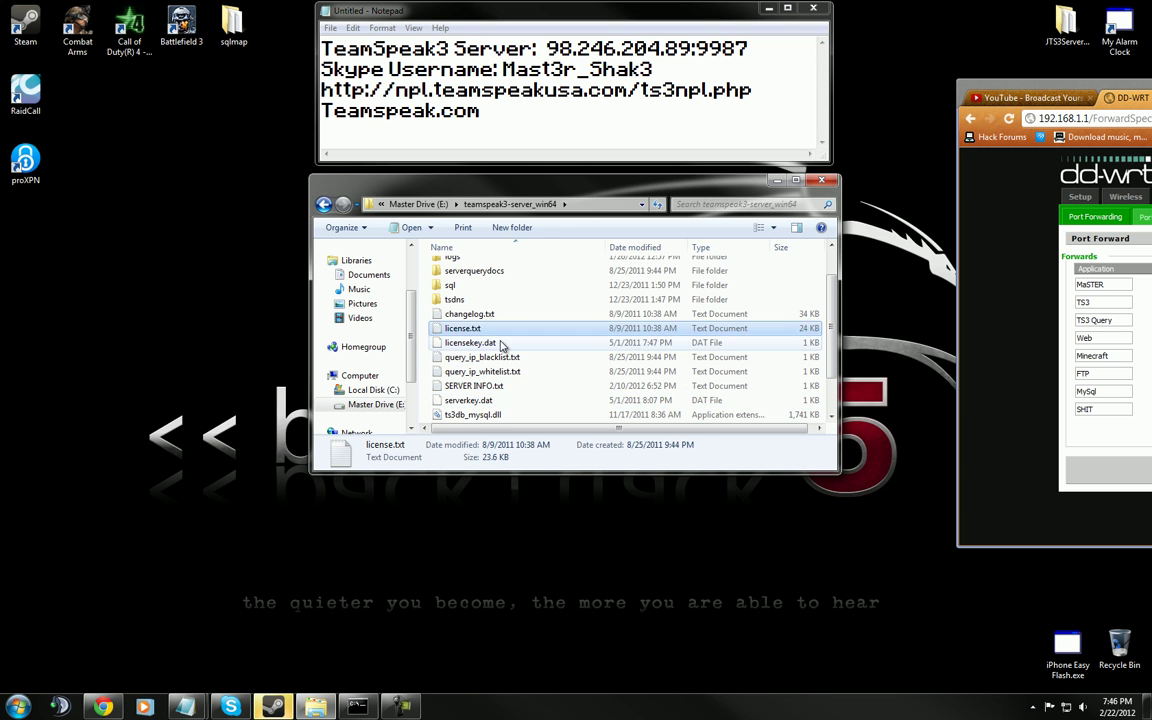
Step: Open licensekey.dat and serverkey.dat one after the other in the text editor and return to the server folder
right_click(496, 345)
click(530, 368)
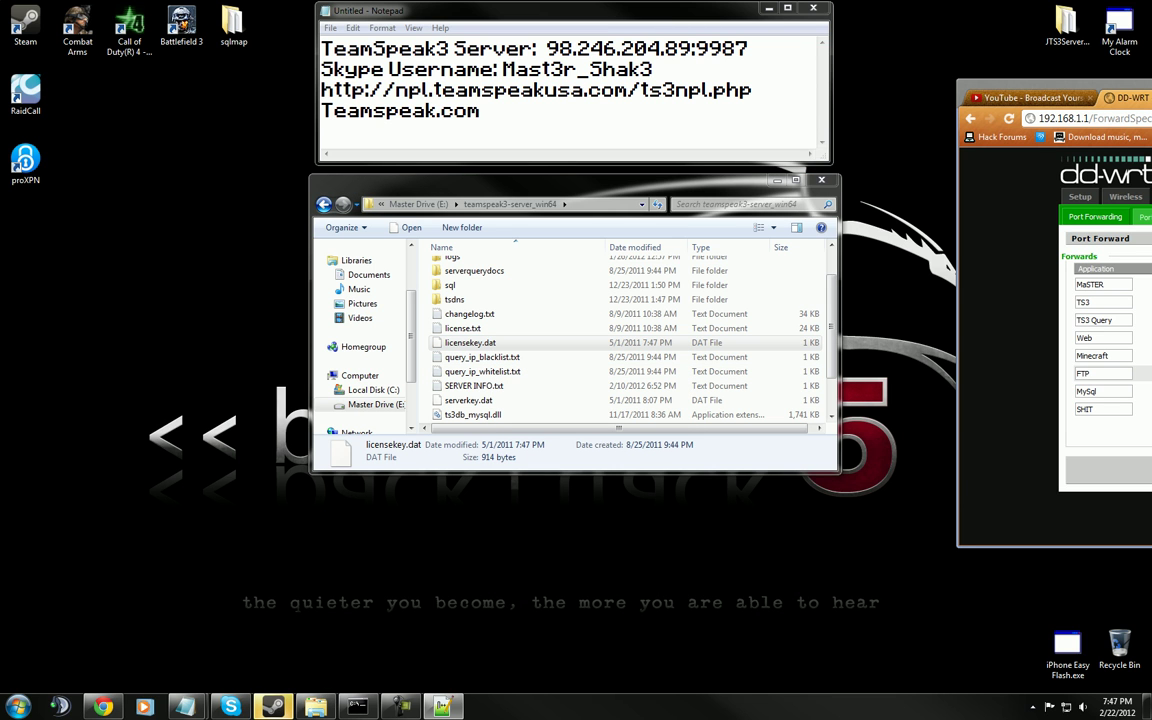
click(470, 342)
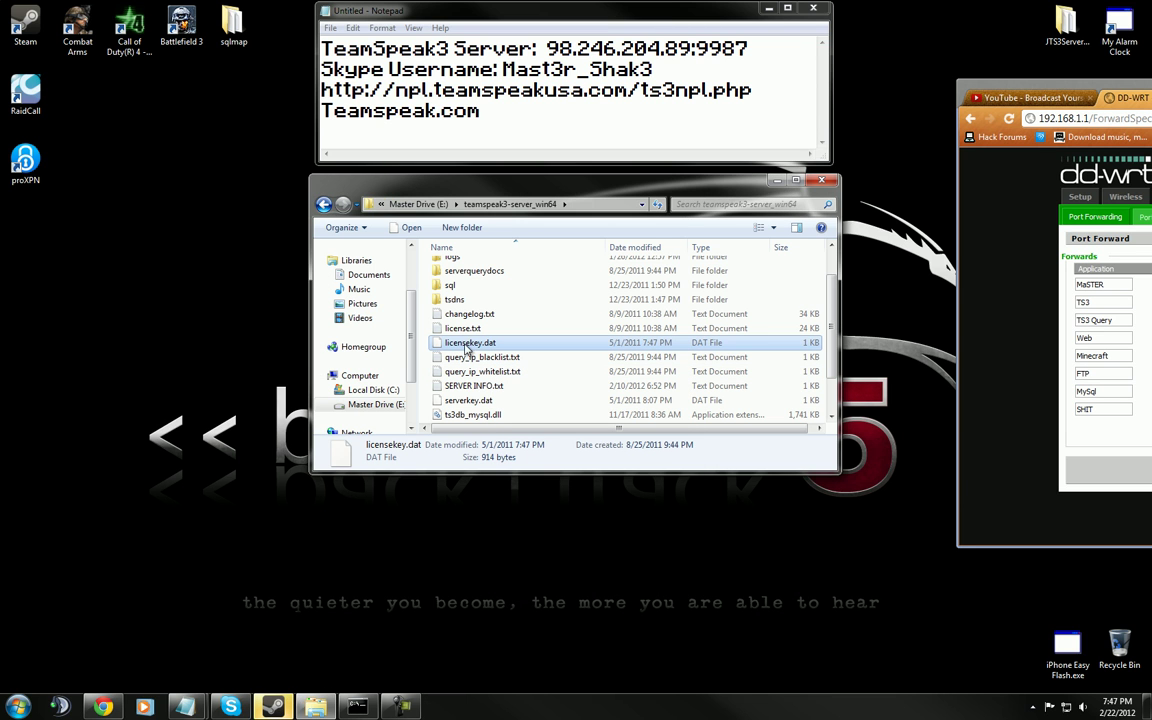
key(F2)
right_click(479, 402)
click(545, 425)
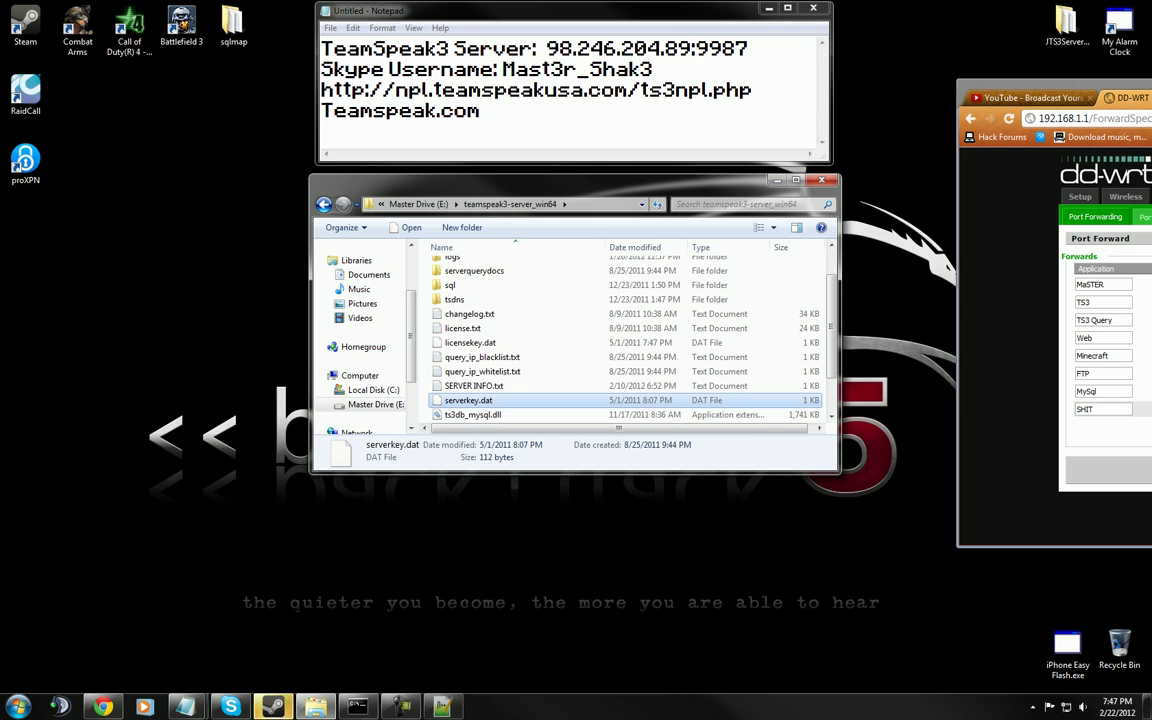
click(486, 343)
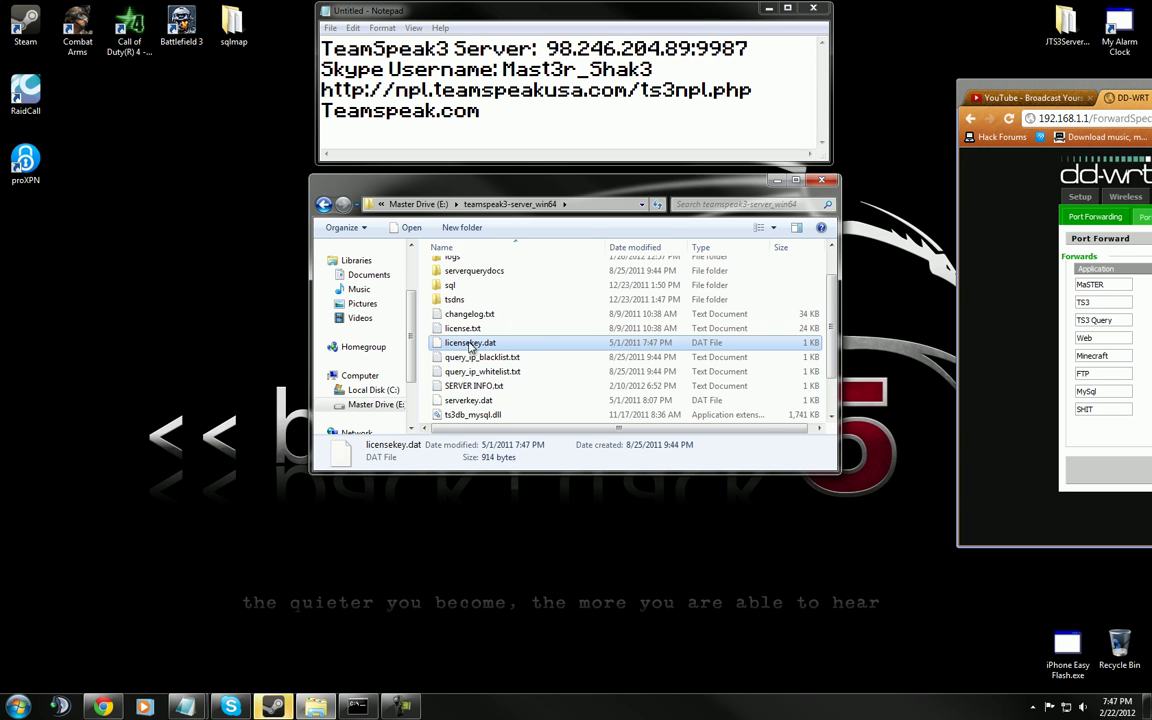
Step: Enlarge the folder window to show all server files, select ts3server_win64.exe, and close the folder
scroll(478, 320, up, 1)
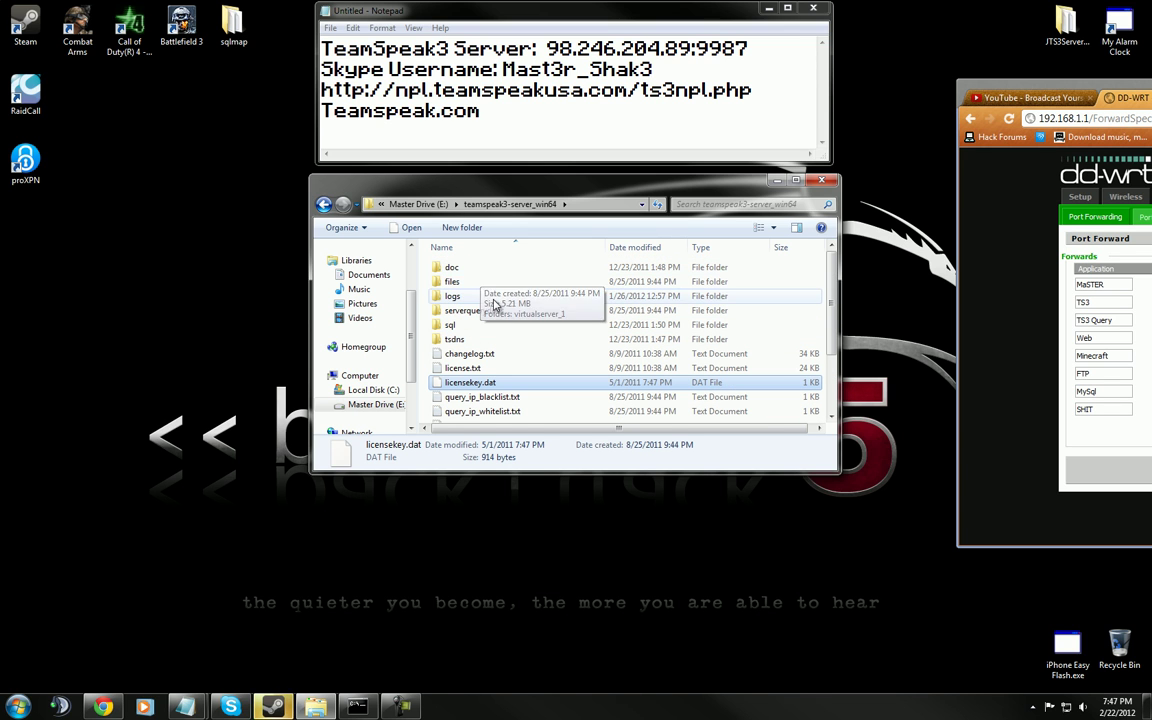
drag(568, 471, 572, 571)
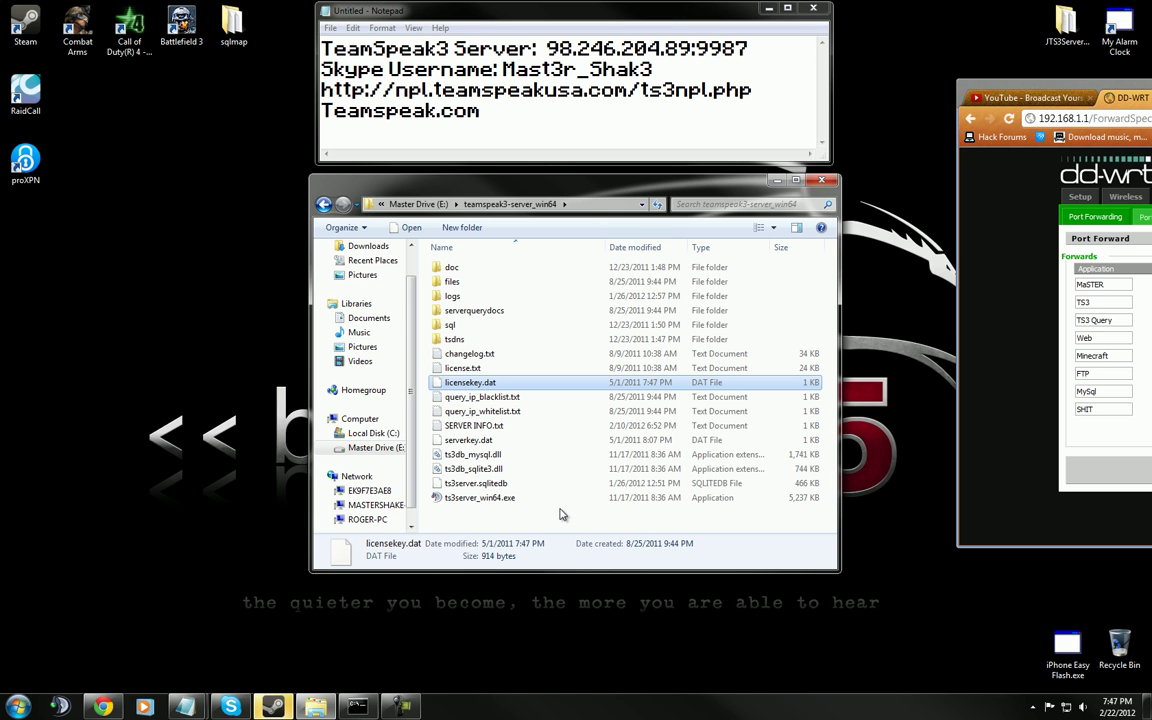
click(503, 499)
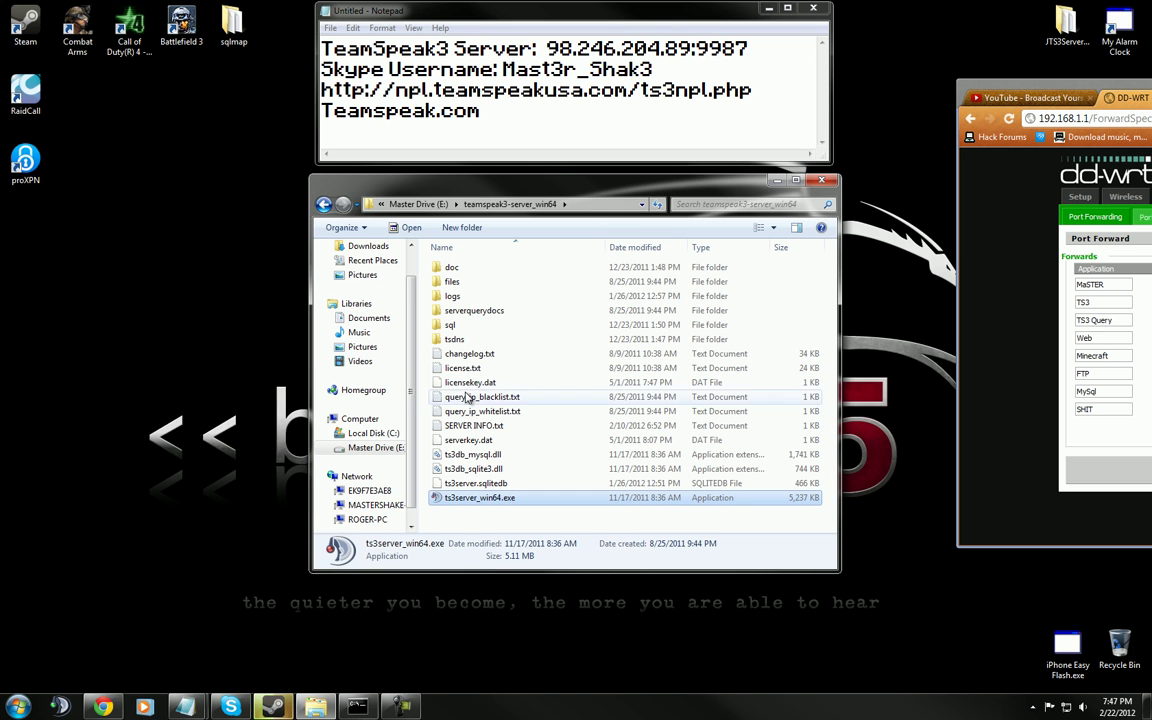
click(822, 181)
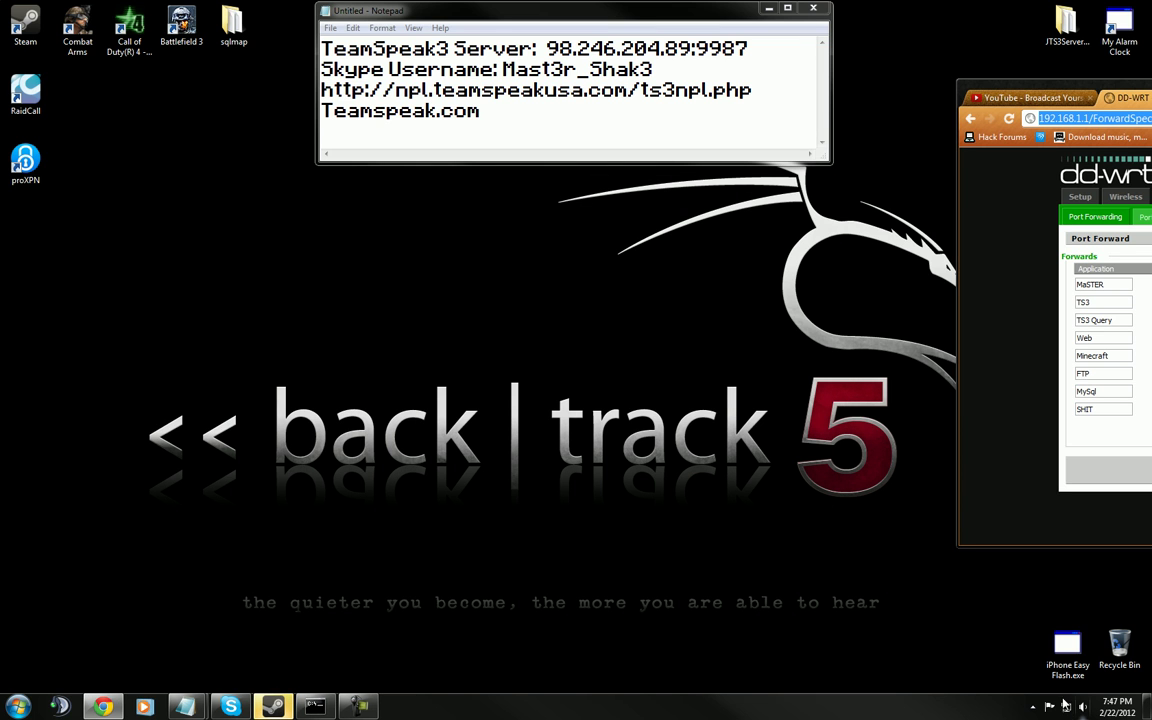
Step: Bring up the running TeamSpeak 3 client and go to the start of its channel list
click(1032, 707)
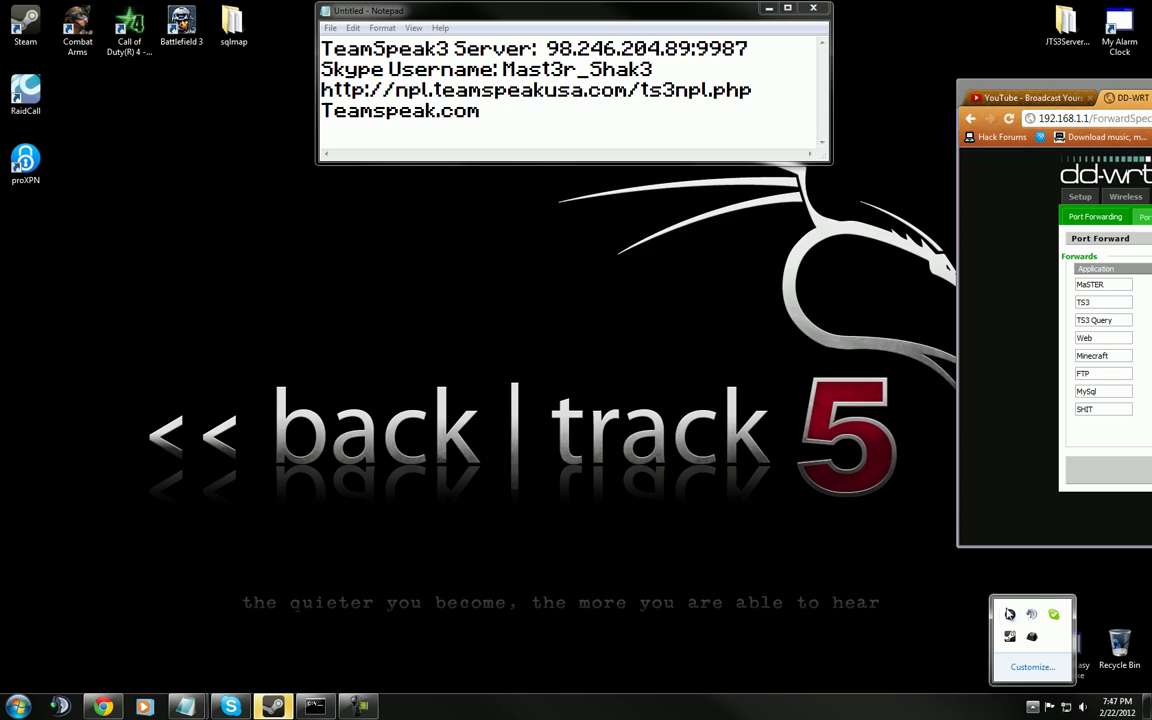
click(1011, 615)
drag(660, 72, 317, 91)
scroll(418, 284, up, 4)
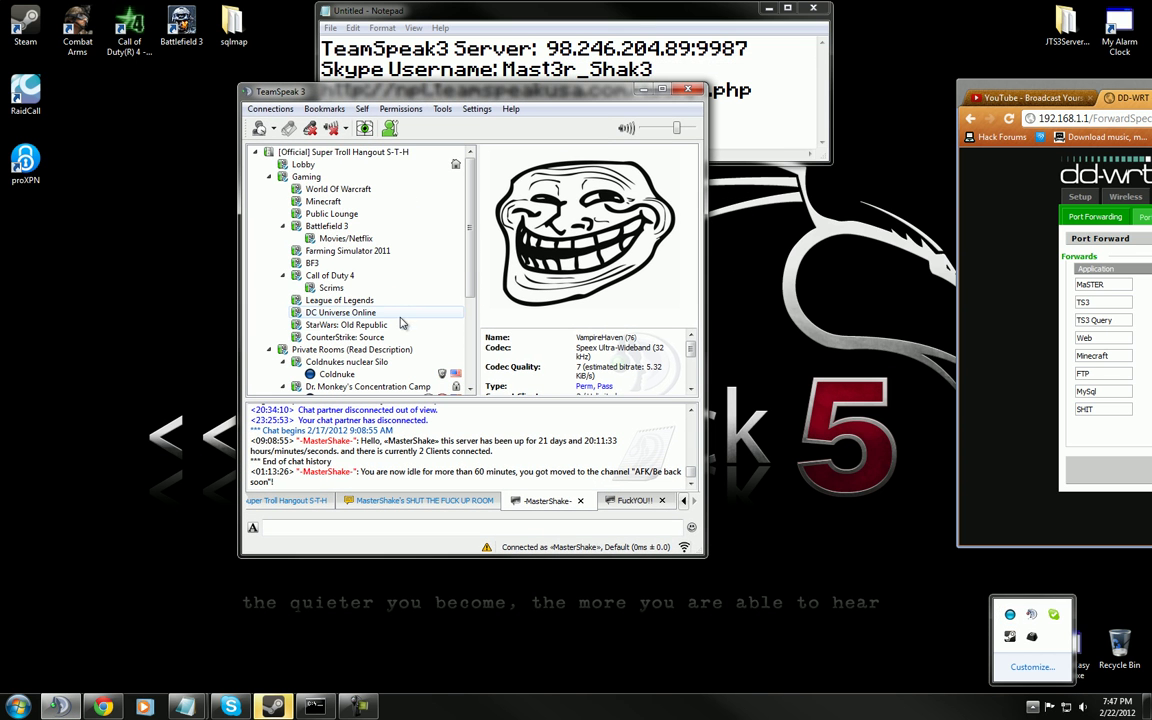
Step: Open the virtual server's settings, examine its Maximum Clients value, and close them without changes
click(362, 153)
right_click(362, 153)
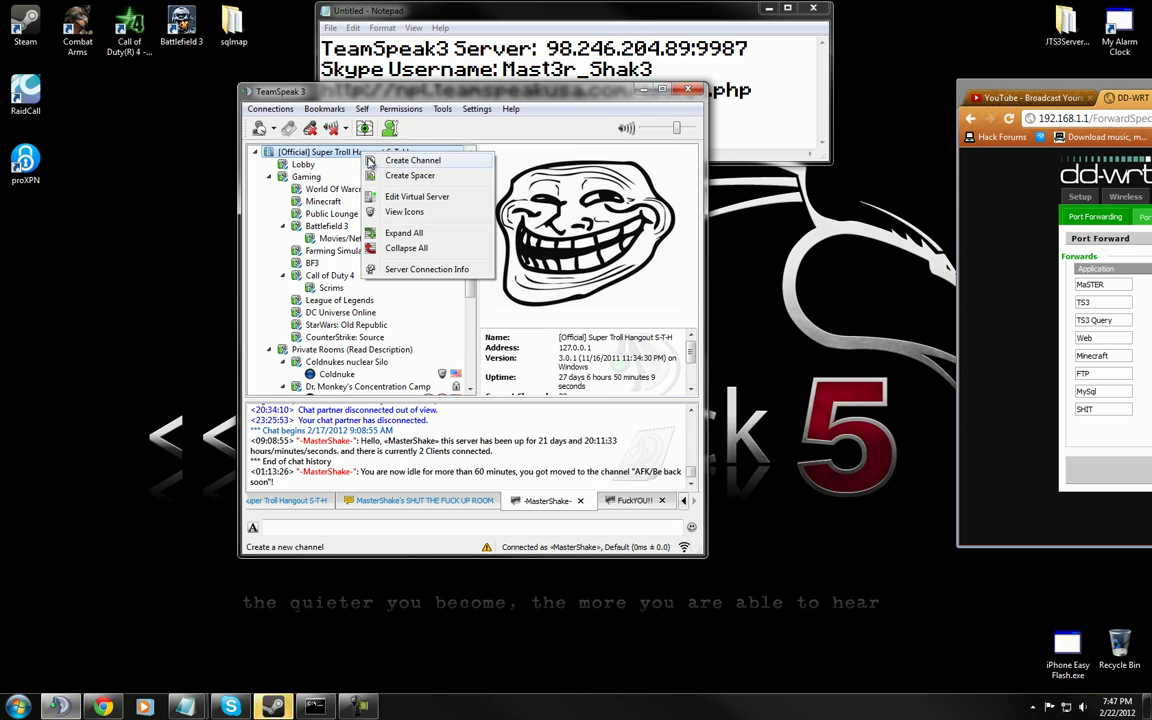
click(409, 195)
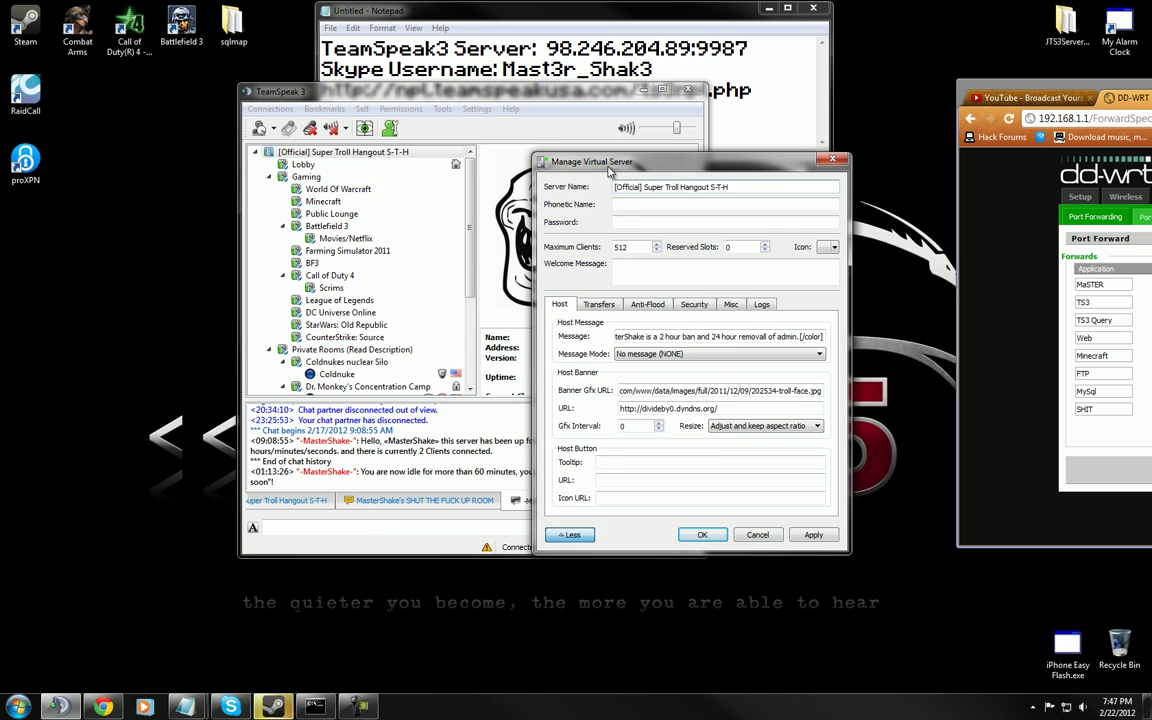
drag(550, 160, 430, 167)
key(Tab)
key(Tab)
key(Tab)
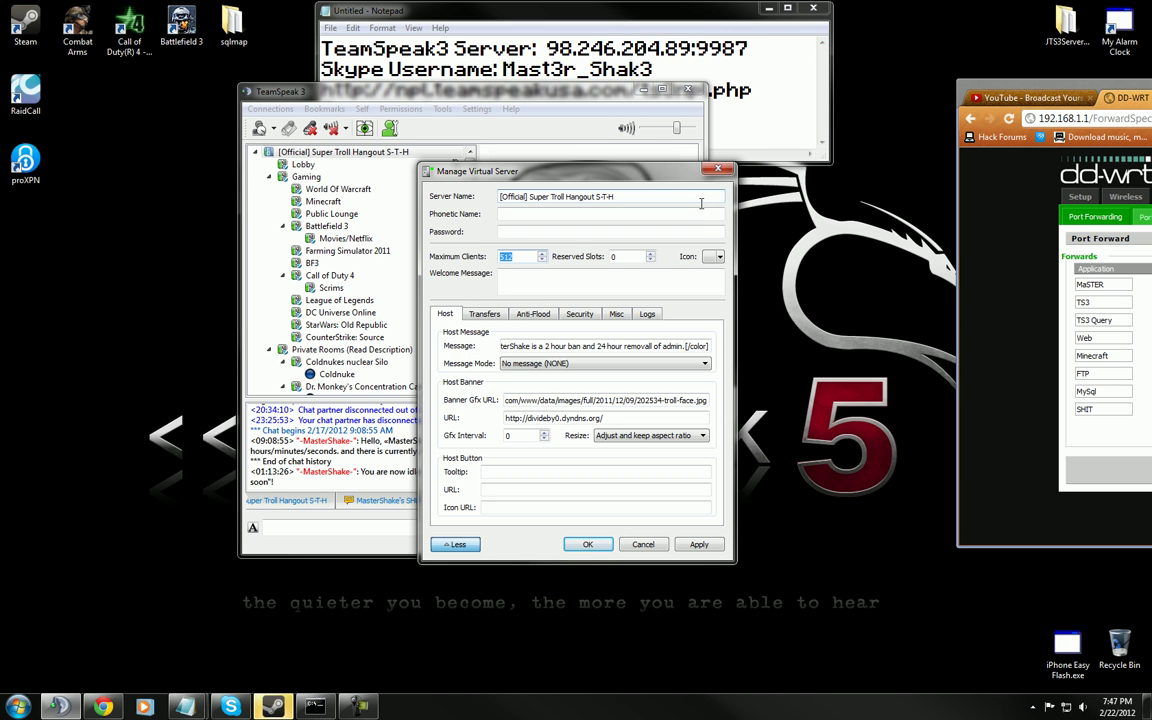
click(718, 171)
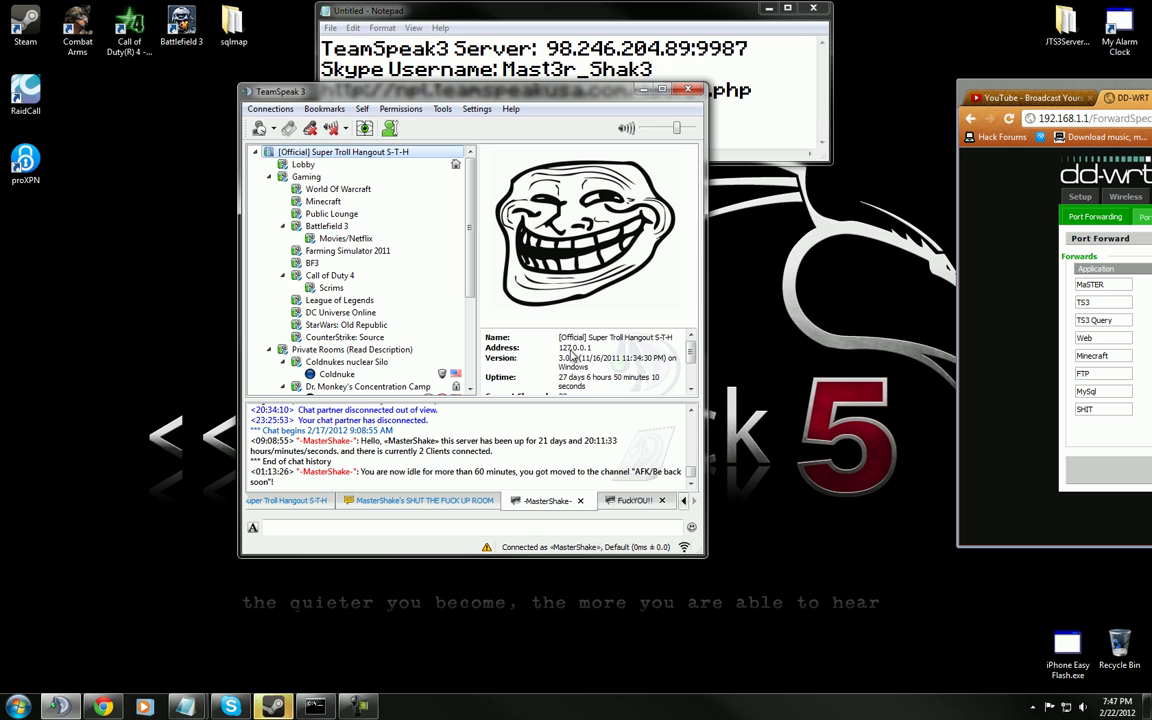
Step: Minimise the TeamSpeak 3 client and move the browser with the DD-WRT port forwarding page back into view
click(409, 264)
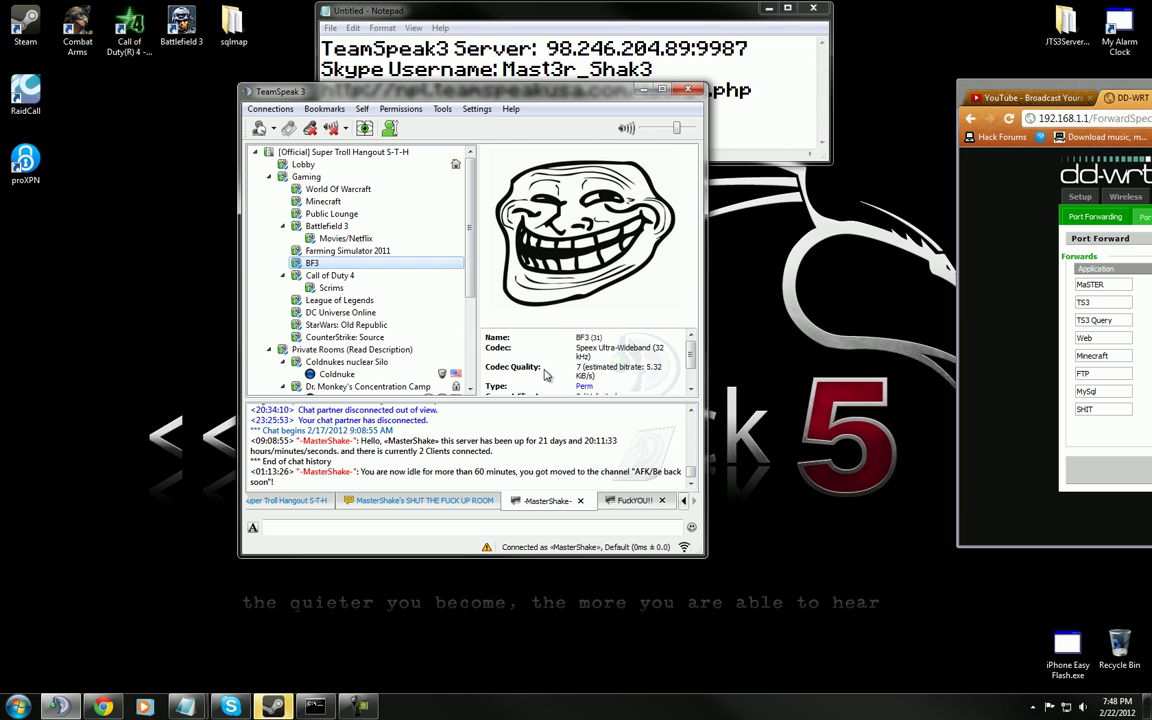
click(643, 89)
click(1066, 30)
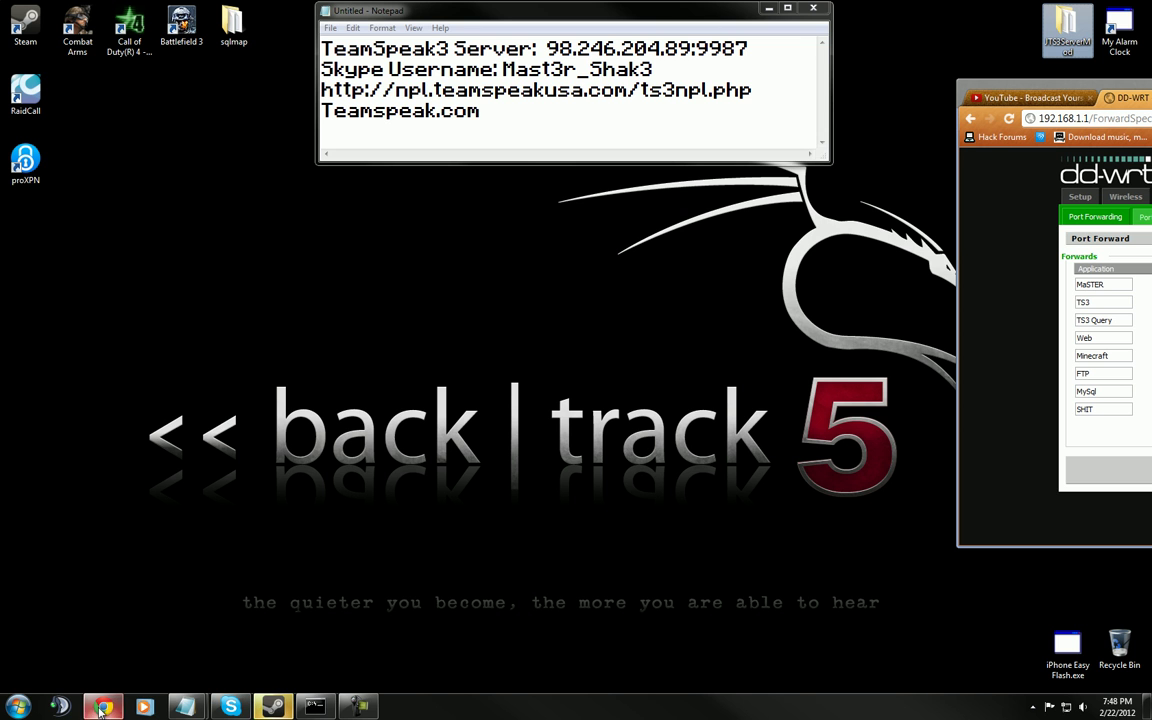
drag(1000, 86, 238, 106)
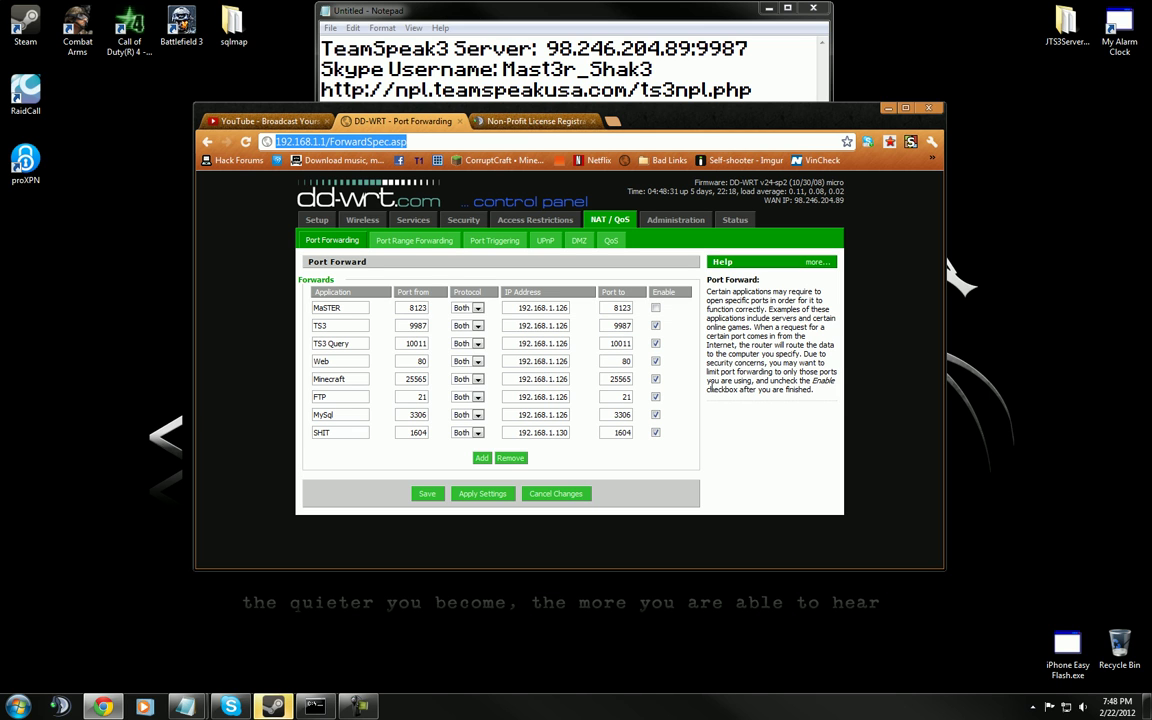
click(716, 403)
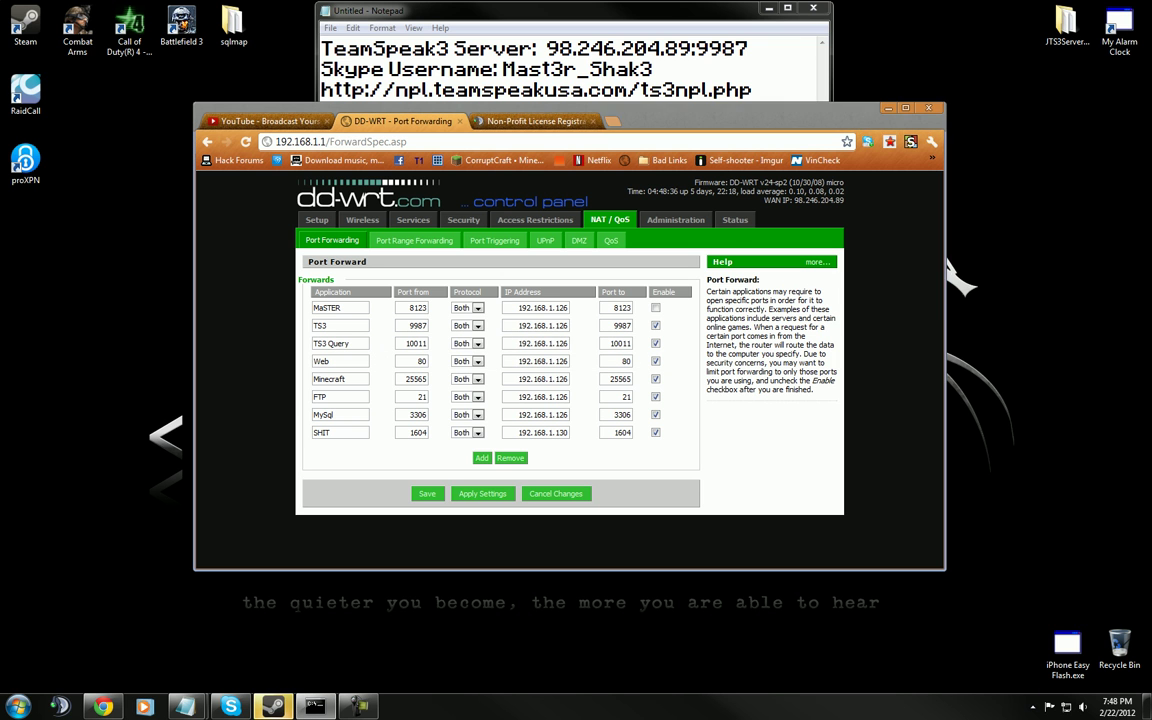
Step: Compare the command prompt's IPv4 address and default gateway with the port forwarding IP and the router's address
key(alt+Tab)
scroll(603, 291, down, 2)
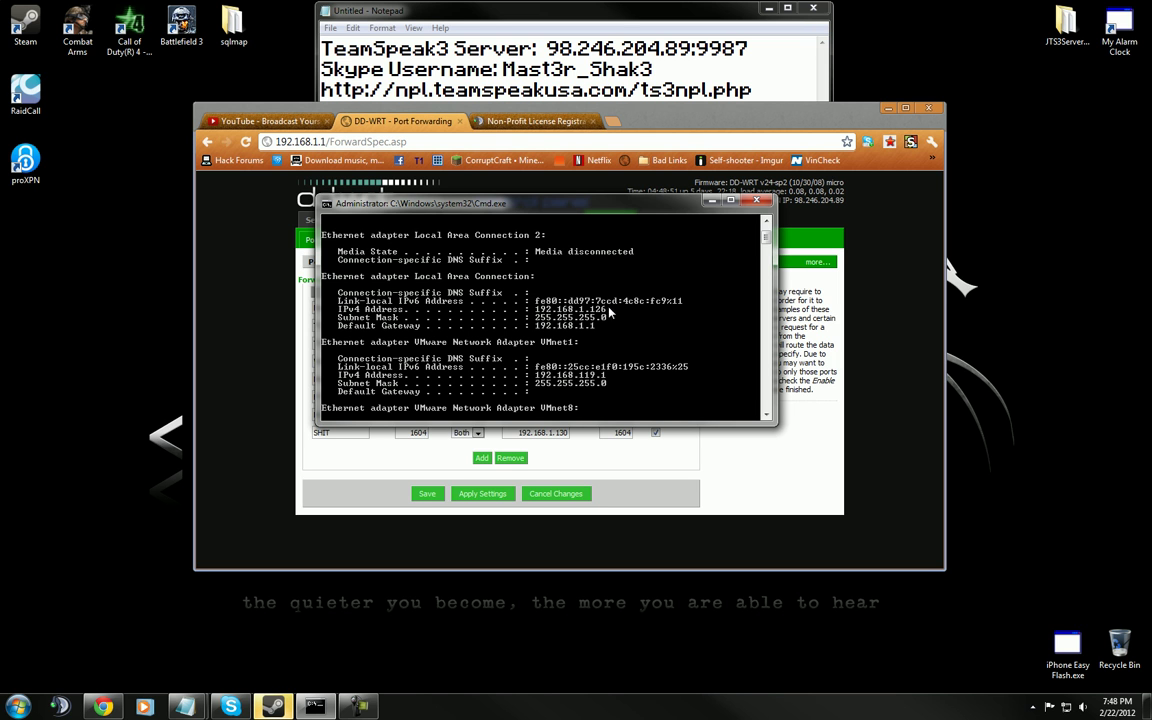
drag(528, 202, 757, 24)
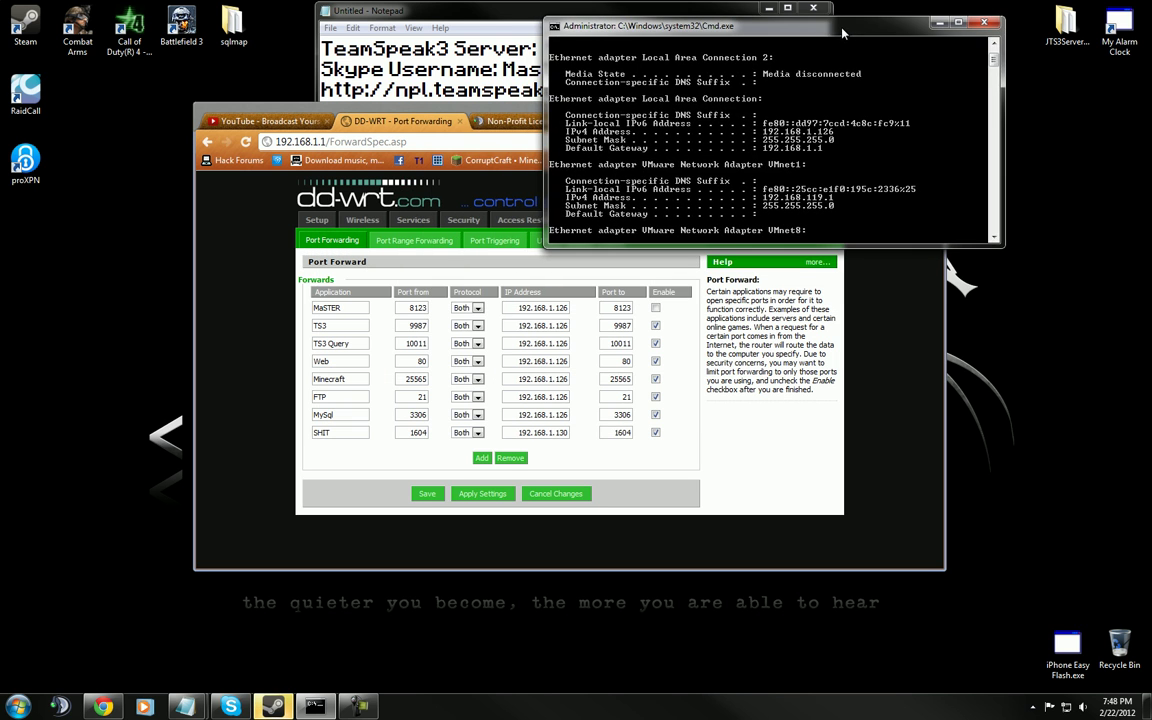
key(alt+Tab)
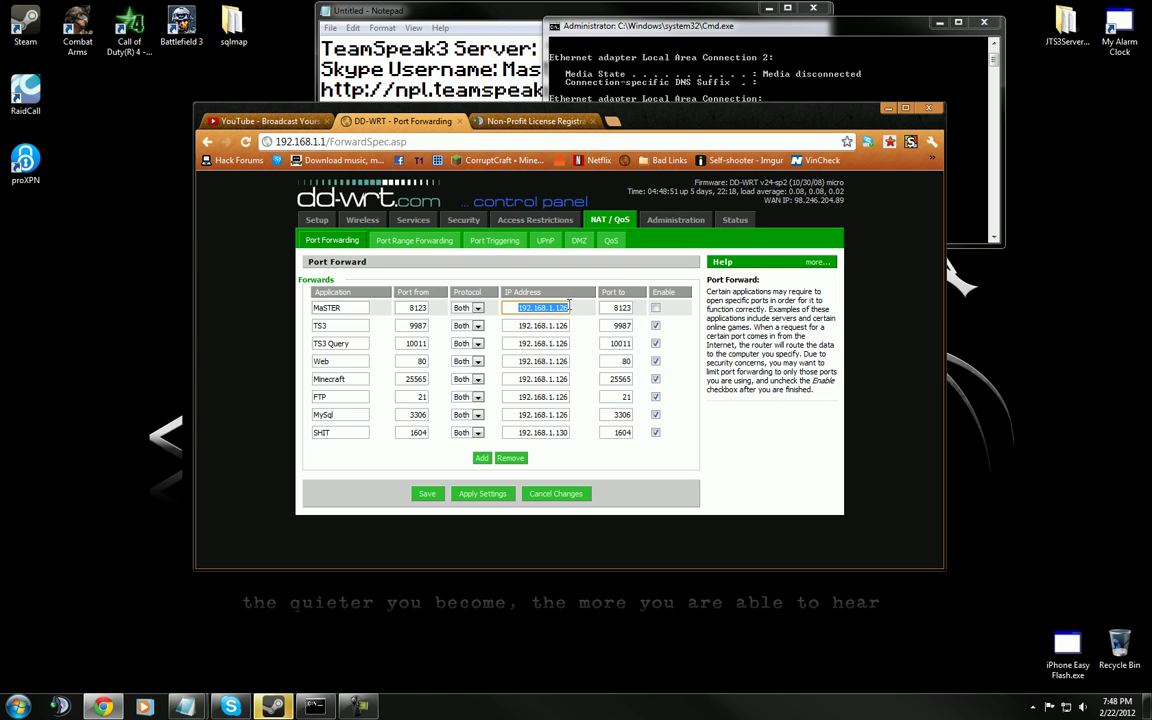
click(866, 83)
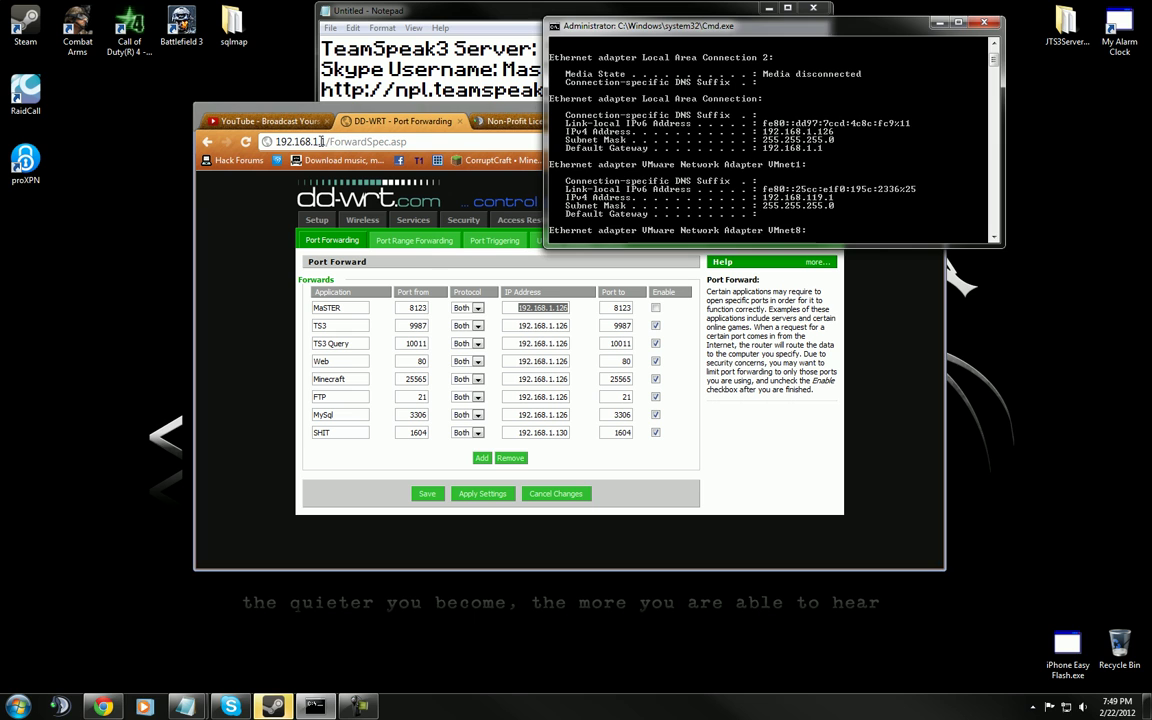
drag(325, 141, 266, 141)
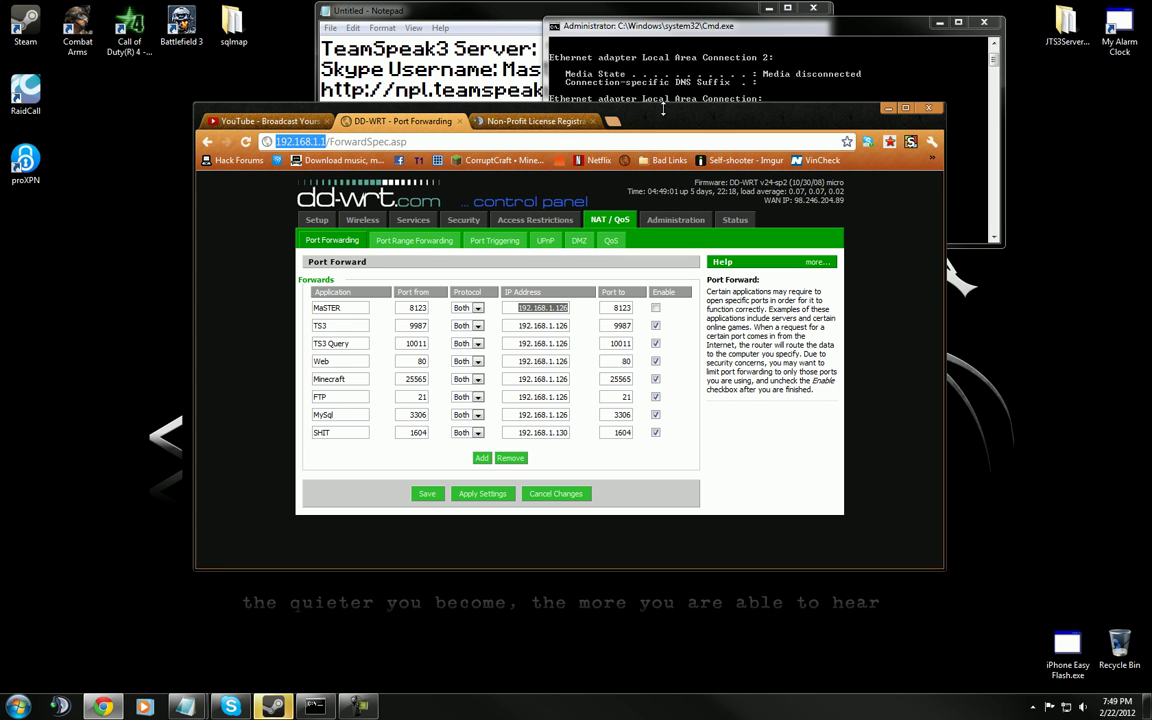
click(706, 86)
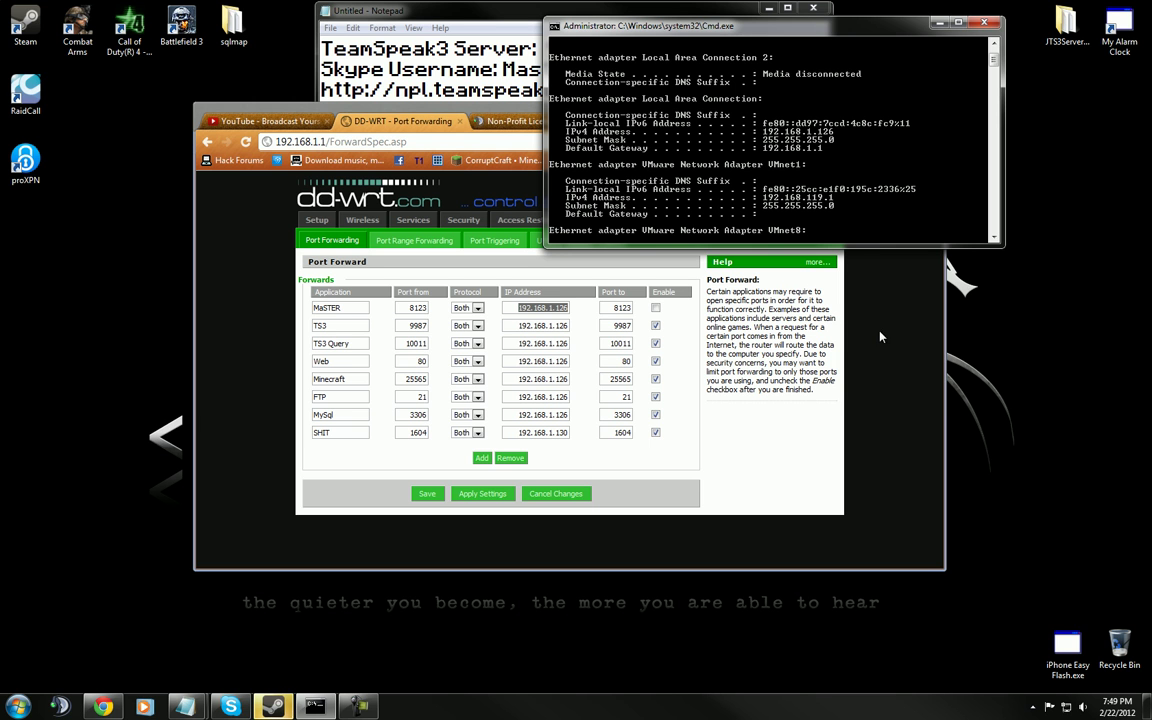
Step: Clear the browser and command prompt away from the Notepad note and highlight its Skype username and TeamSpeak3 server address
click(872, 291)
drag(736, 118, 753, 196)
click(430, 110)
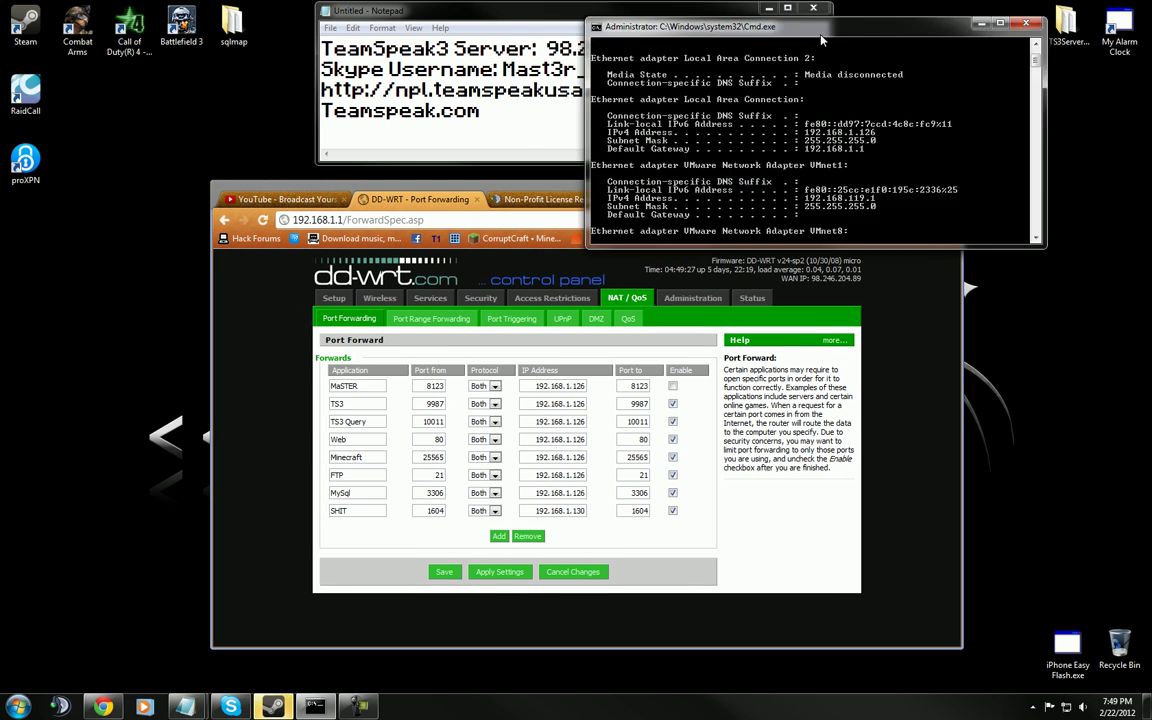
click(940, 21)
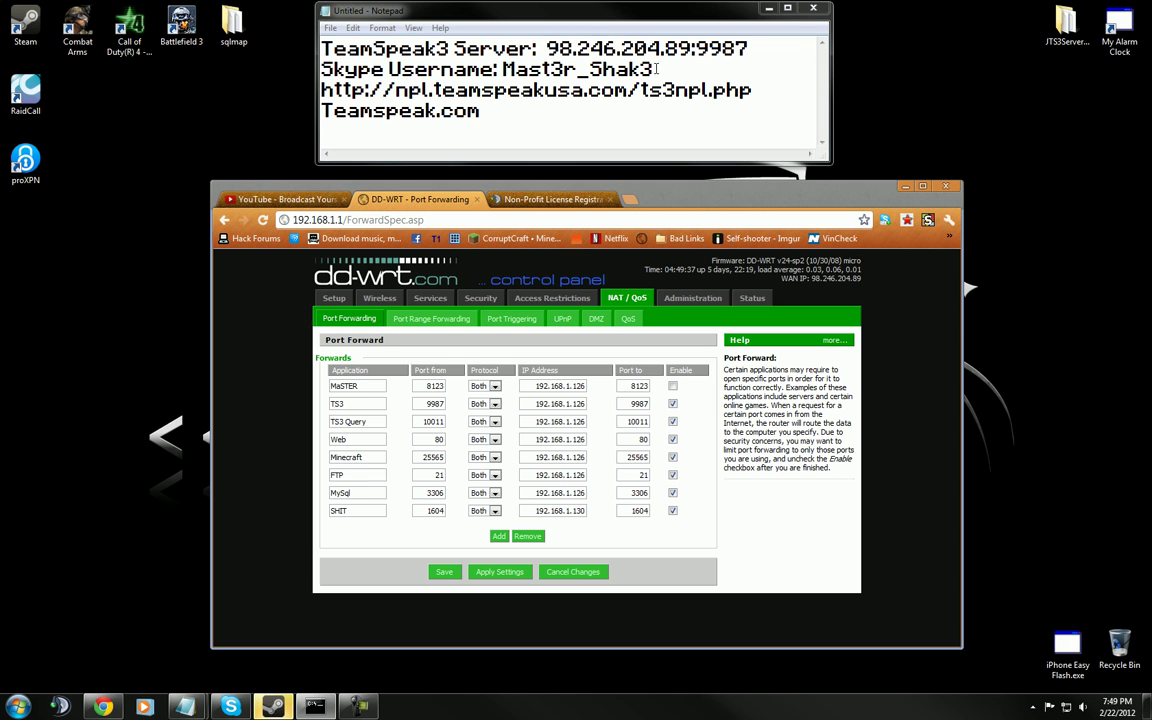
double_click(591, 66)
drag(437, 47, 748, 48)
click(755, 90)
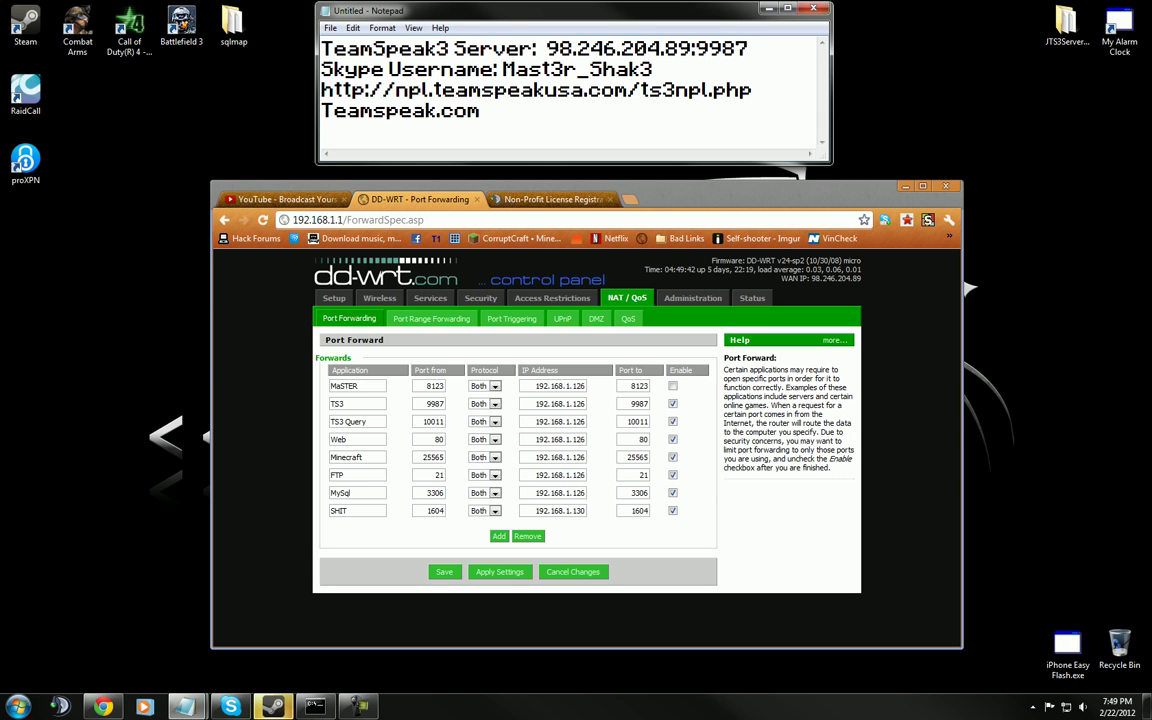